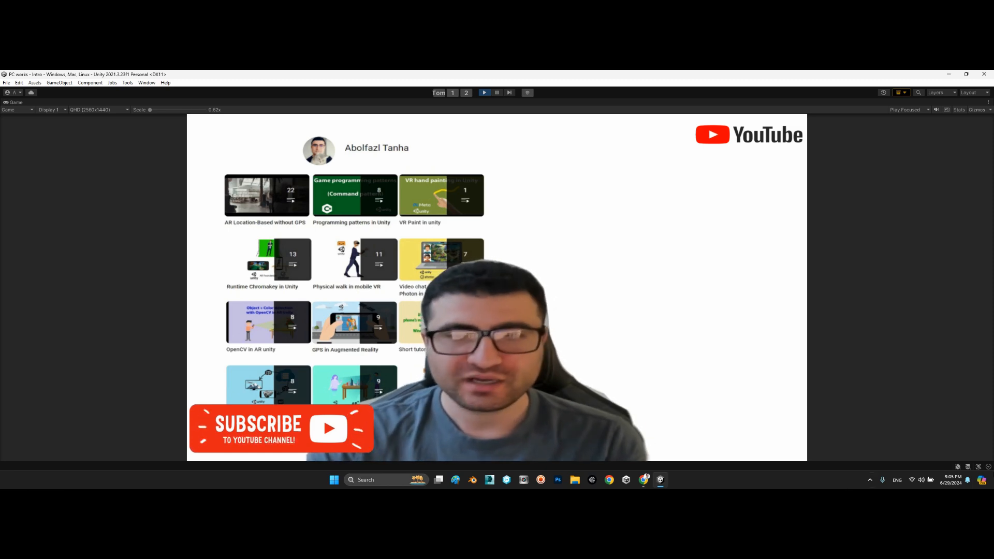
Step: Switch to Chrome and review the Cartoon Shader in Unity video page and the UnityToonShader repository's README on GitHub
mouse_move(647, 478)
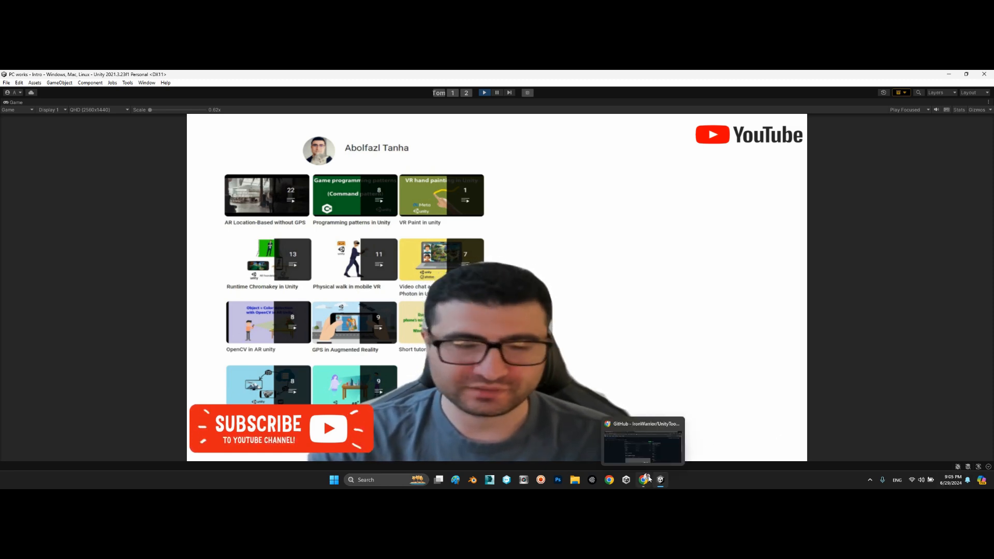
click(644, 445)
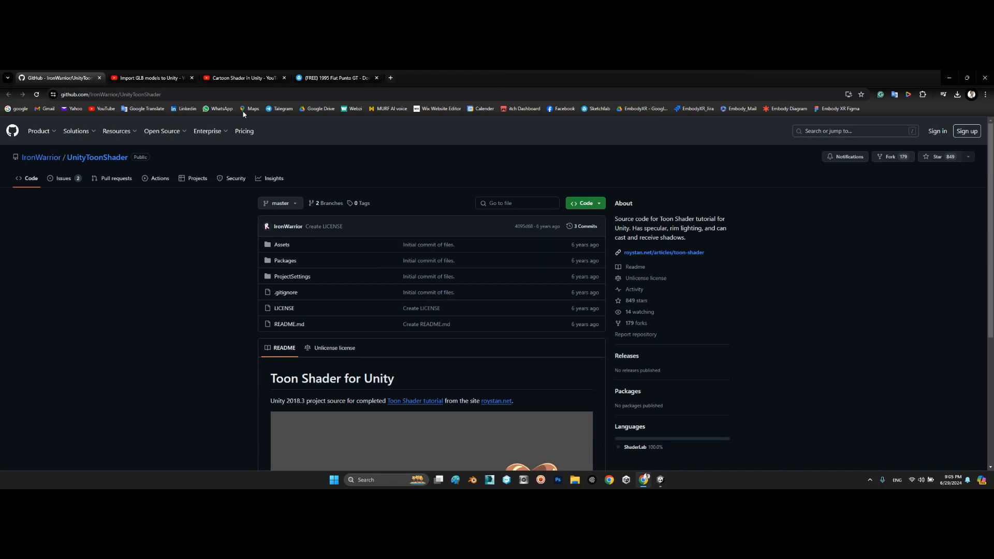
click(224, 80)
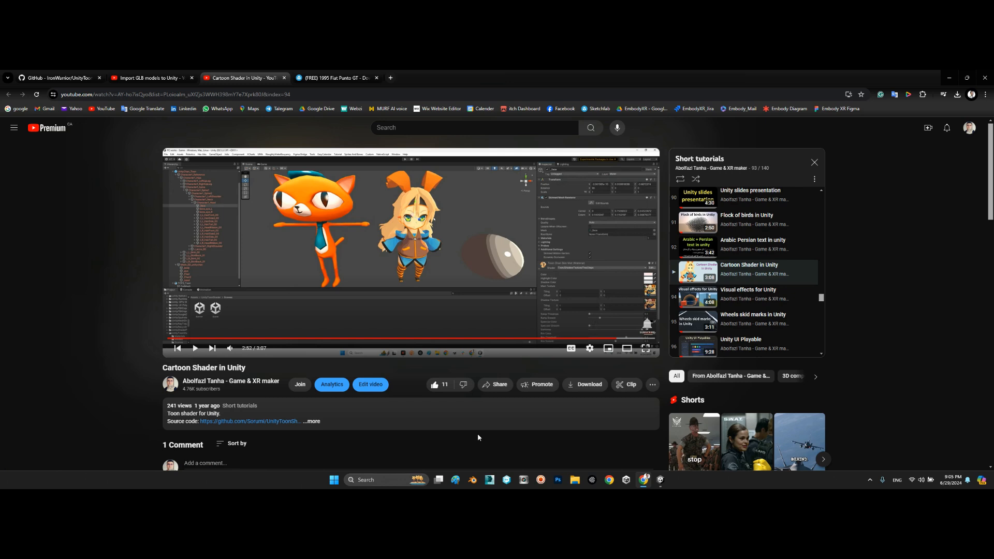
click(49, 78)
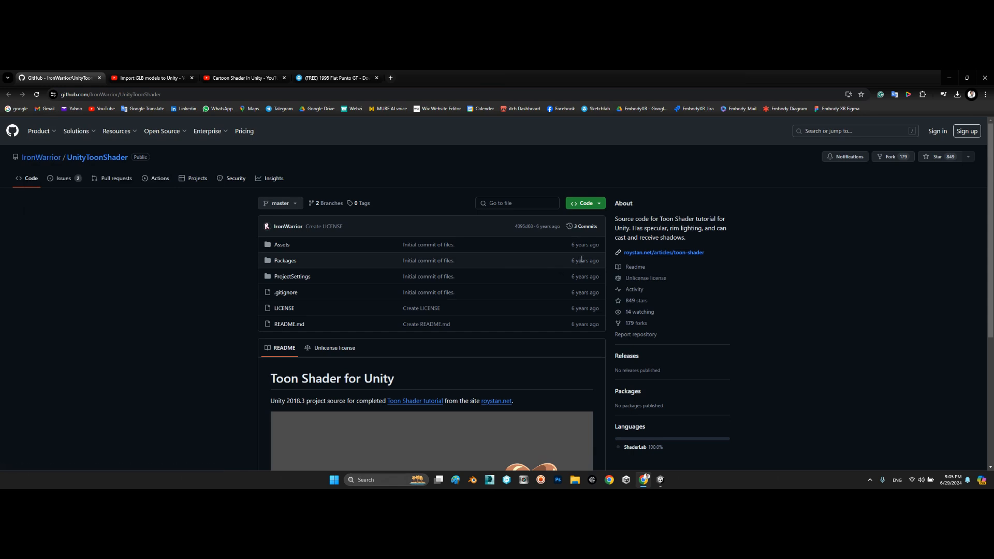
scroll(310, 303, down, 3)
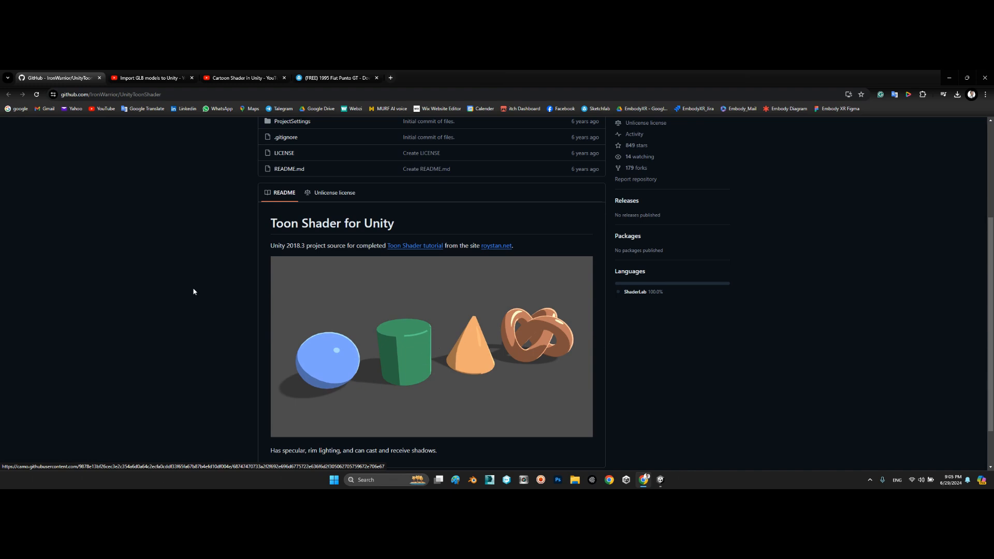
scroll(193, 292, up, 3)
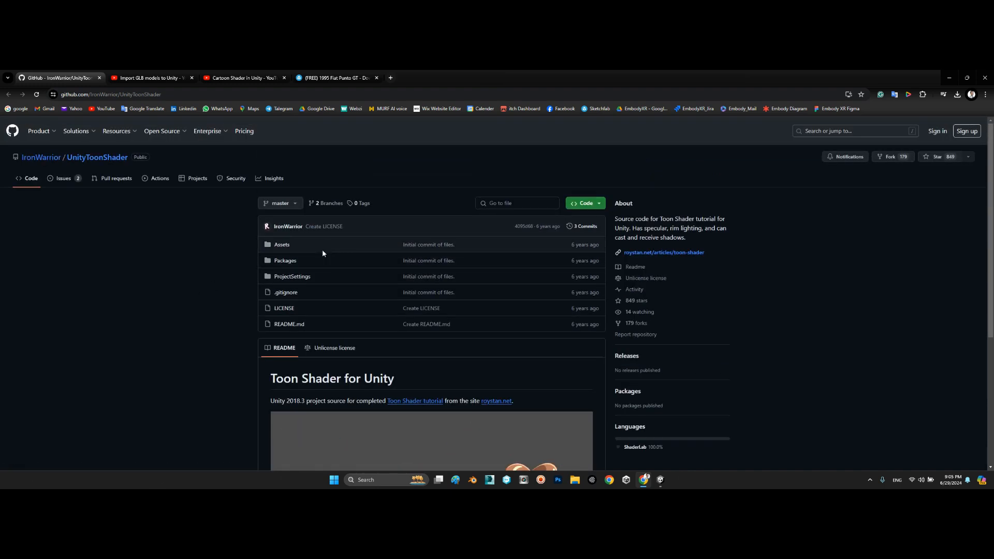
Step: Check the UnityToonShader repository's address and its code download options, including Download ZIP
click(77, 96)
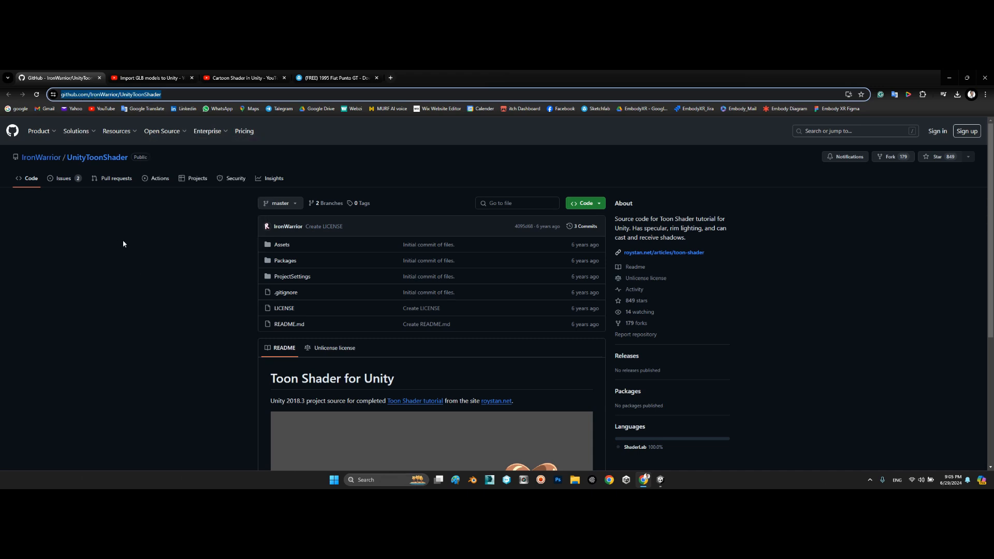
click(592, 206)
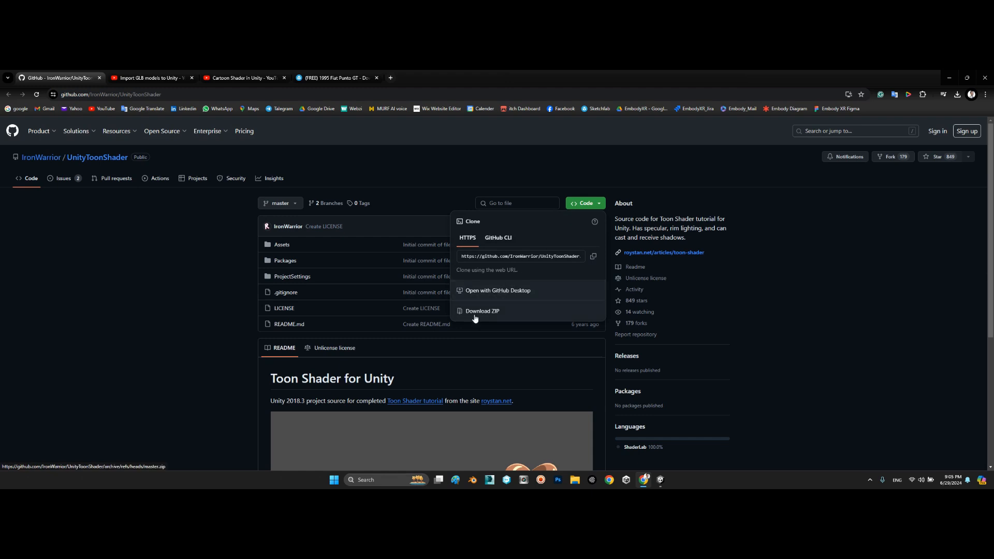
click(177, 302)
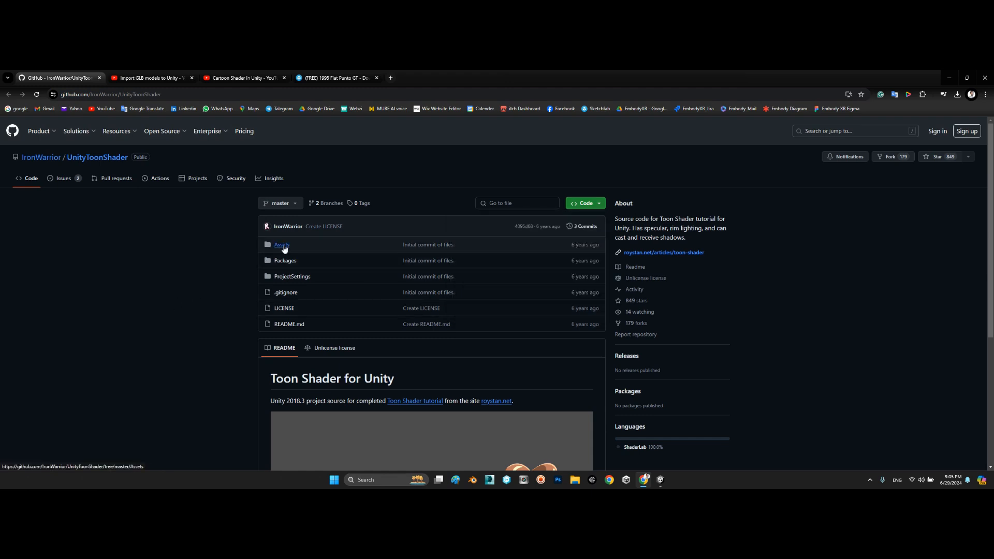
Step: Switch to Unity, restore the full editor layout, and open the Main scene from the Toon Shader for Unity folder
mouse_move(660, 484)
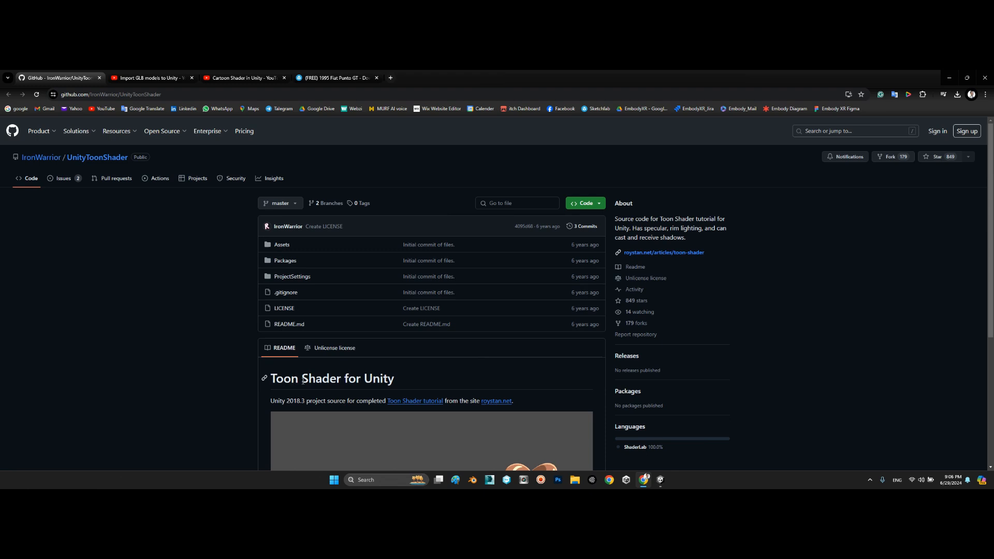
click(660, 479)
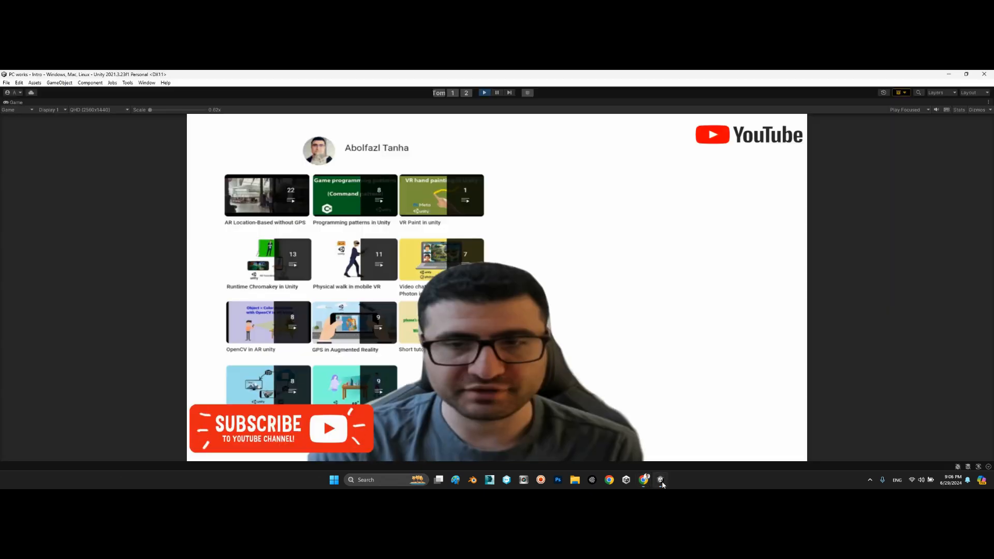
double_click(41, 103)
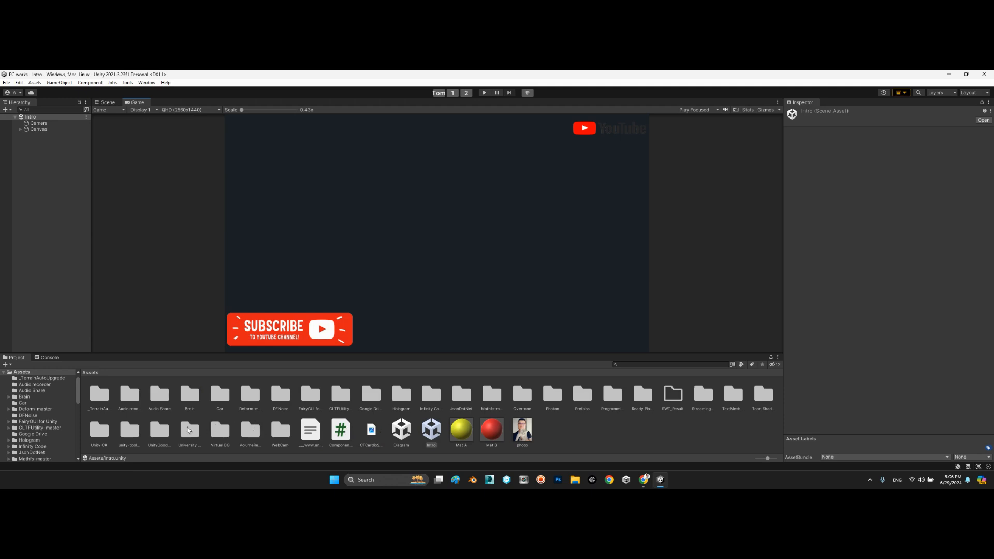
click(766, 397)
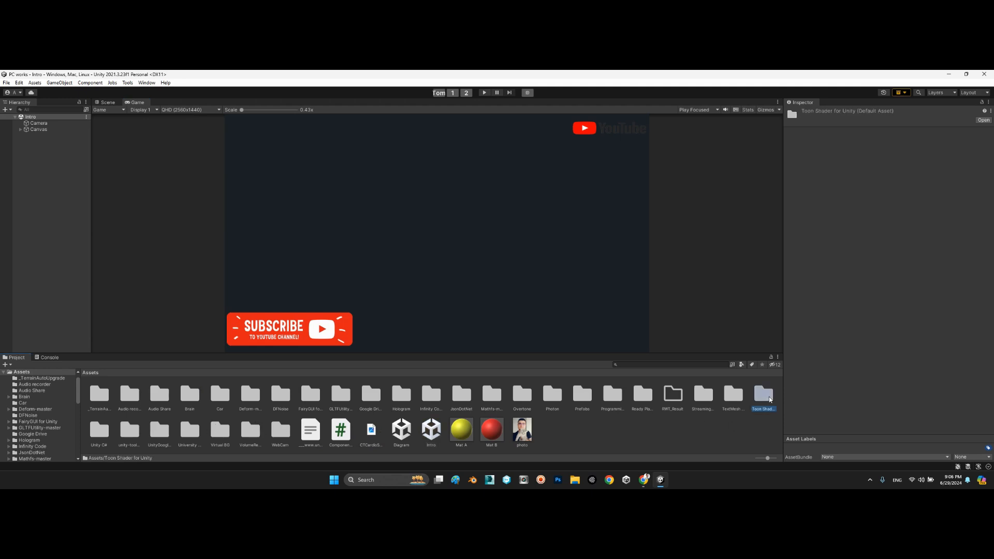
double_click(764, 395)
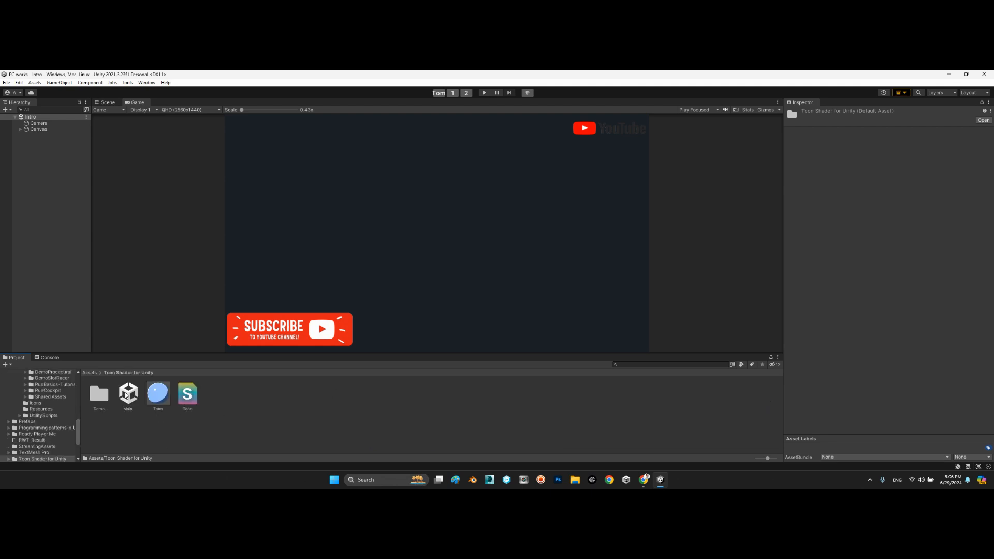
double_click(126, 396)
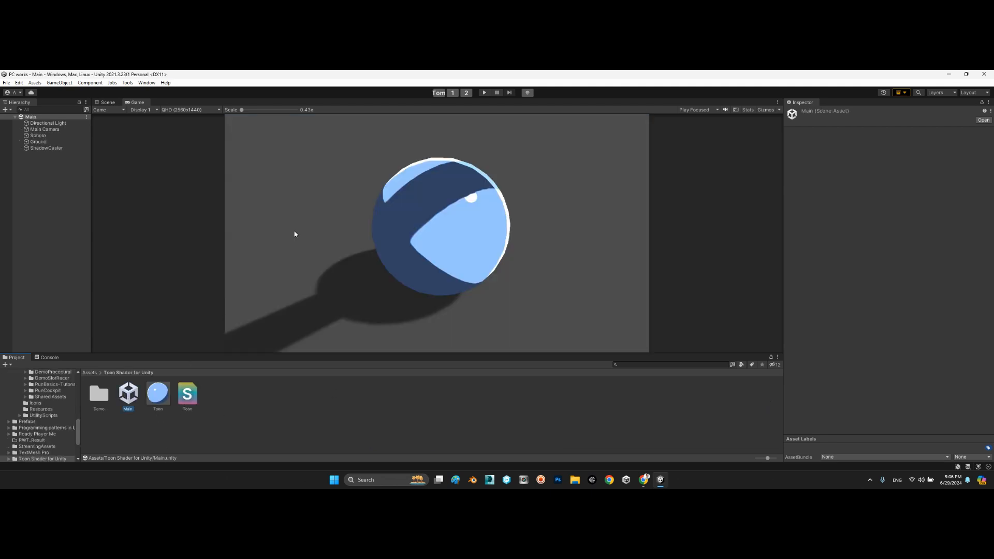
Step: Locate and select the sphere in the Scene view and expand its Toon material properties
click(108, 102)
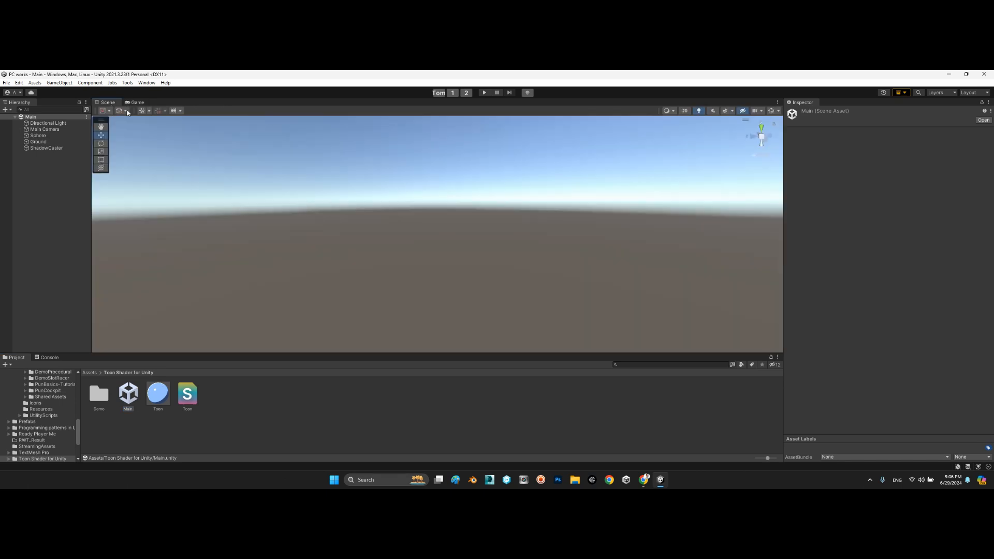
double_click(37, 142)
click(166, 200)
alt+drag(166, 199, 526, 182)
click(481, 215)
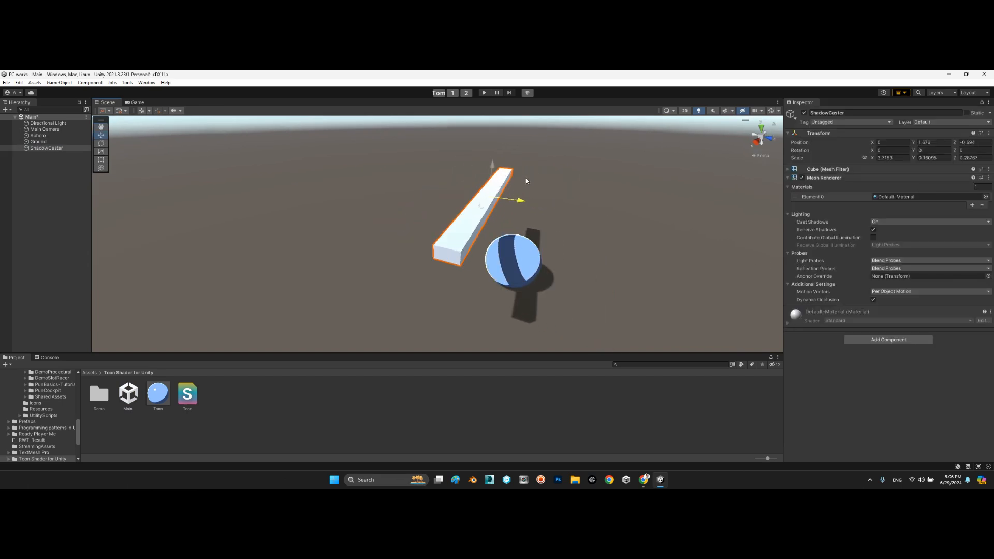
alt+drag(554, 230, 409, 272)
click(406, 273)
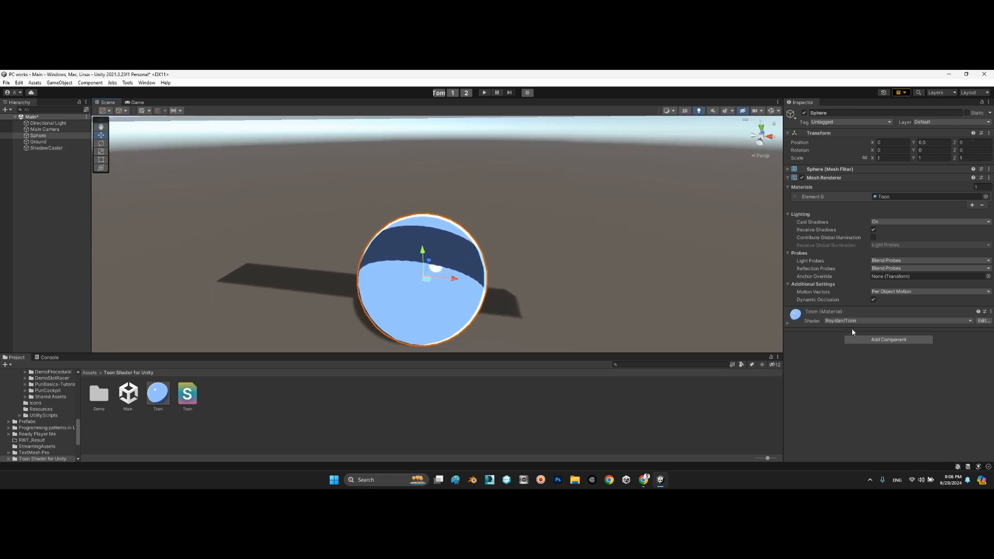
click(816, 324)
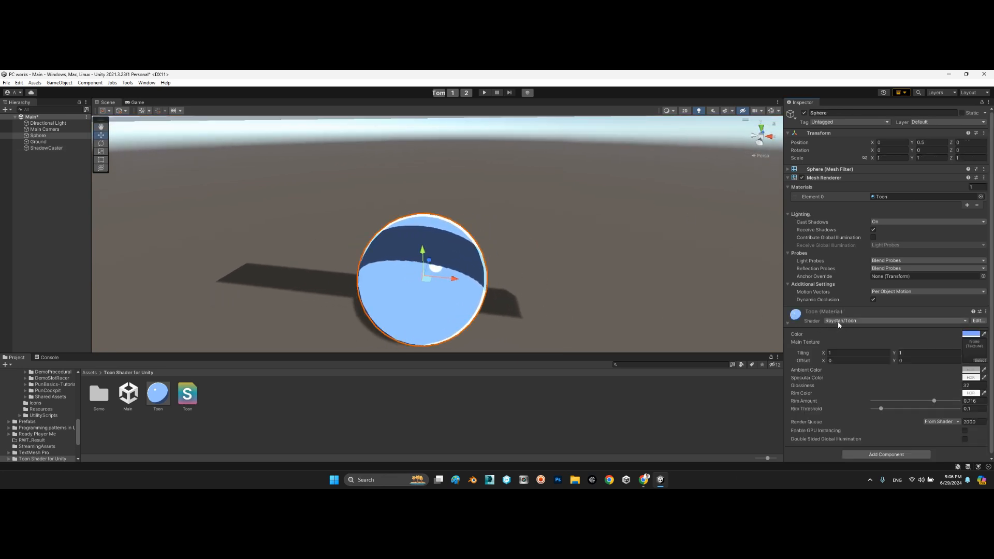
Step: Try the Roystan/Shadow Receiver shader on the sphere's Toon material
click(838, 321)
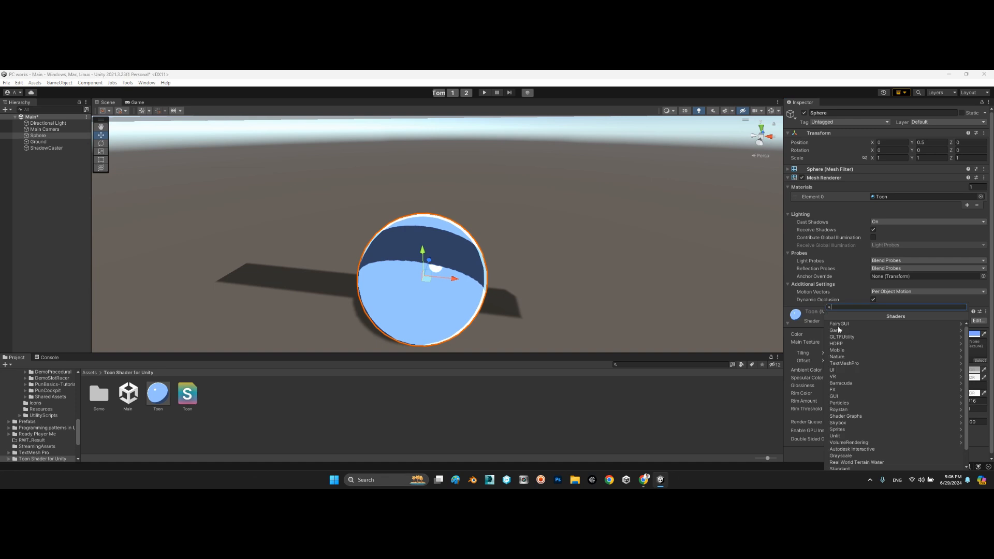
click(845, 410)
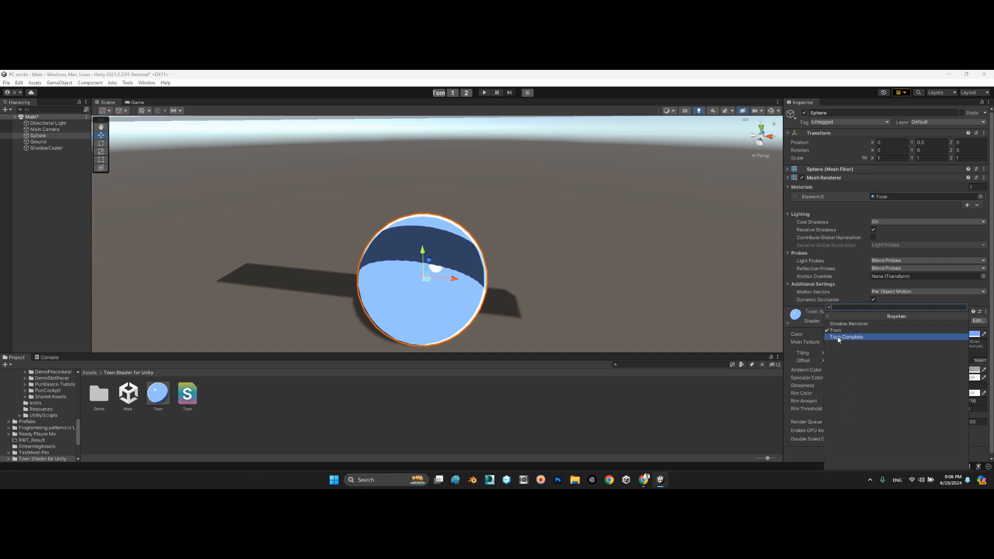
click(838, 338)
click(833, 321)
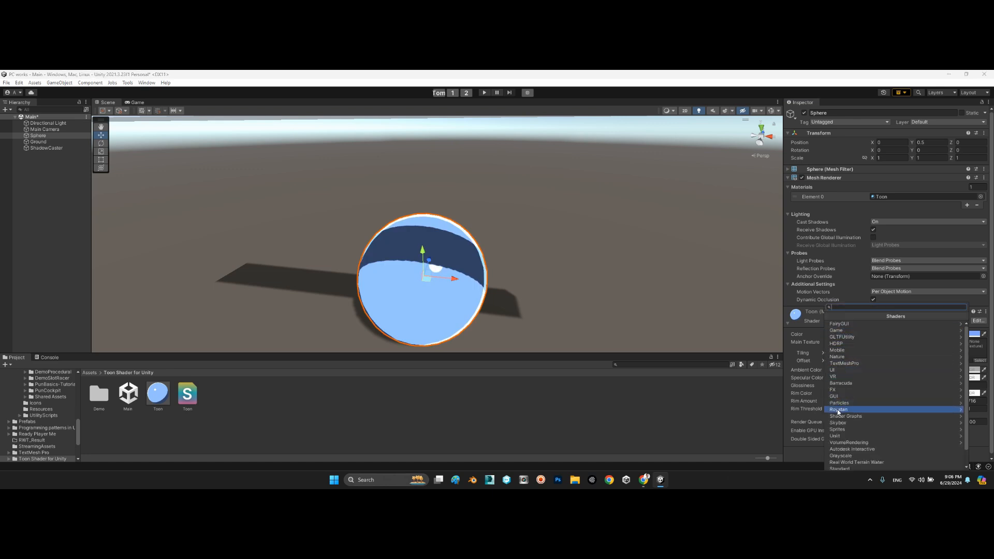
click(838, 409)
click(847, 324)
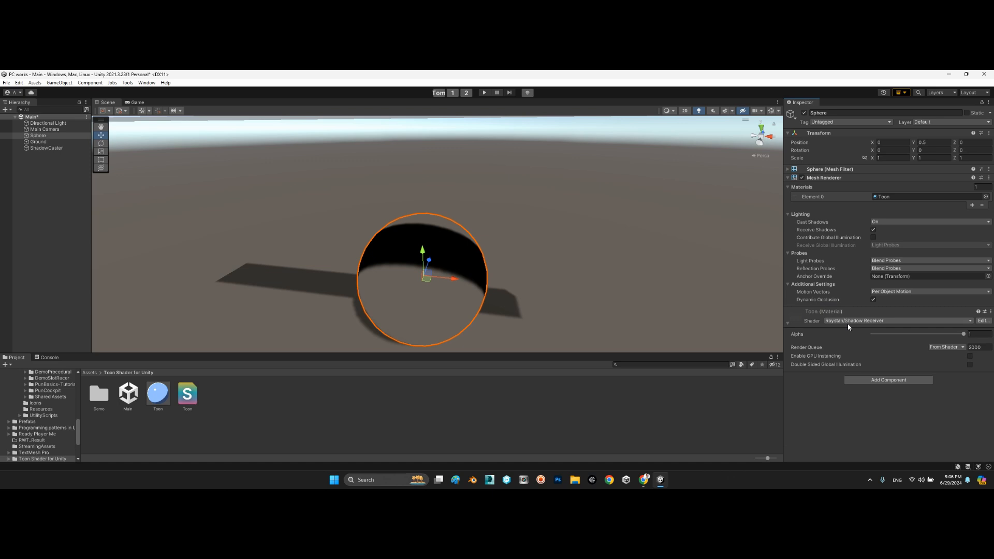
Step: Return the sphere's Toon material to the Roystan/Toon shader
click(830, 322)
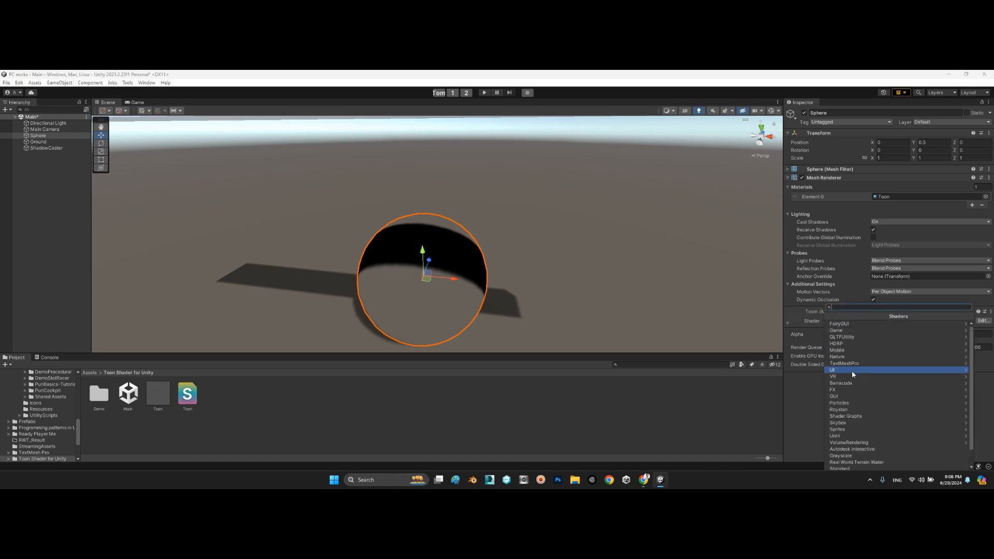
click(844, 416)
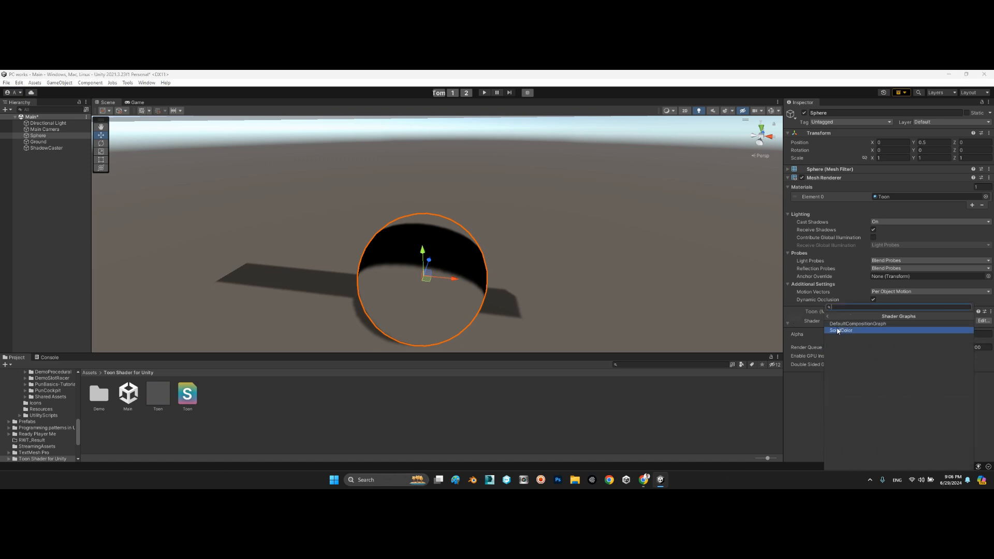
click(830, 319)
click(841, 408)
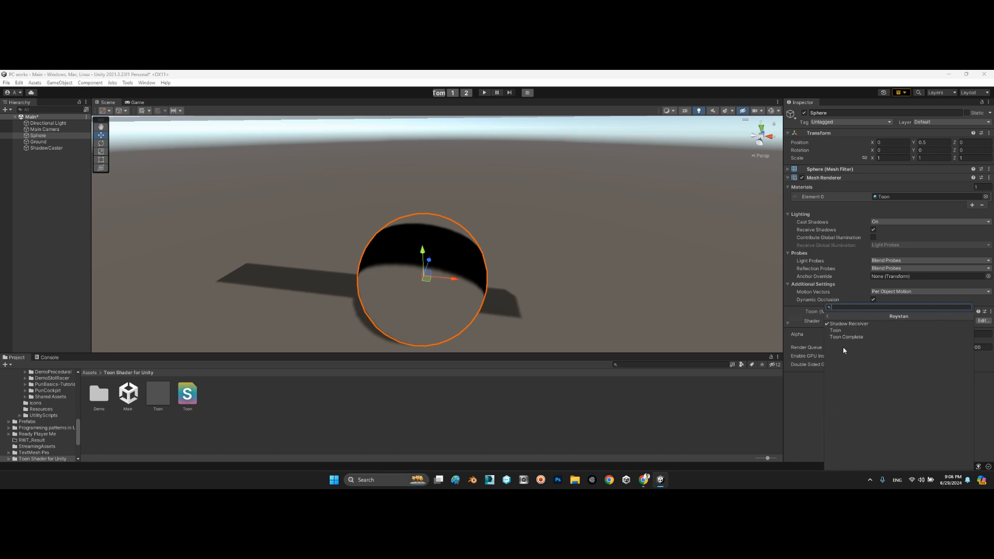
click(830, 337)
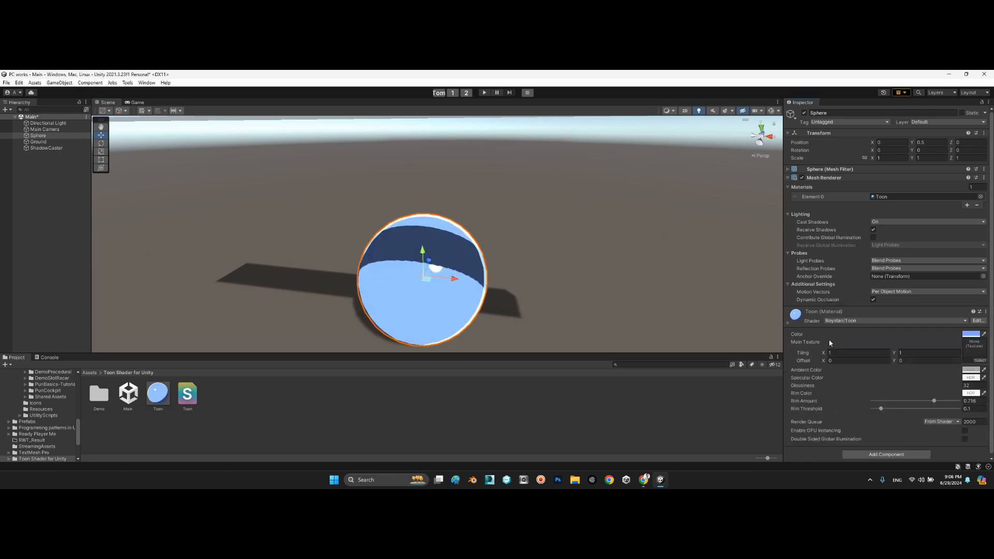
Step: Change the Toon material's main colour to a saturated green, about HSV 106, 80, 83
click(971, 334)
click(937, 311)
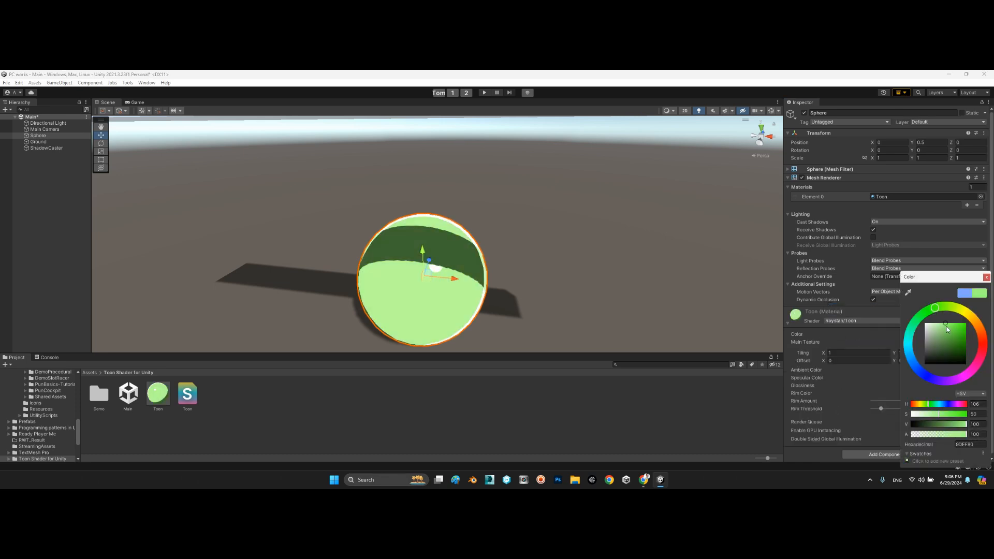
mouse_move(946, 325)
mouse_down()
mouse_move(954, 342)
mouse_move(958, 331)
mouse_up()
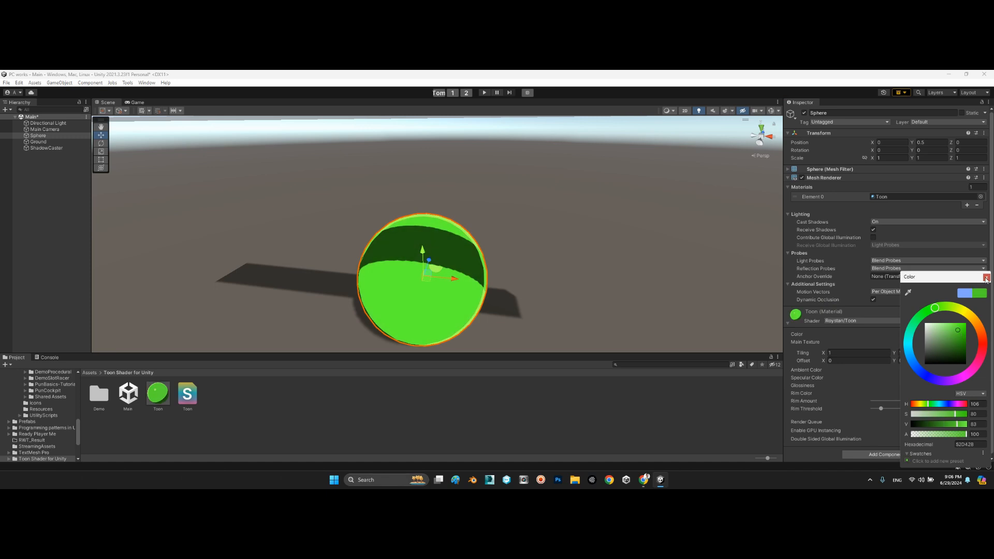
click(986, 278)
Step: Set the Toon material's Rim Amount to 1 and Rim Threshold to about 0.493, and deselect the sphere
drag(932, 401, 875, 401)
text(1)
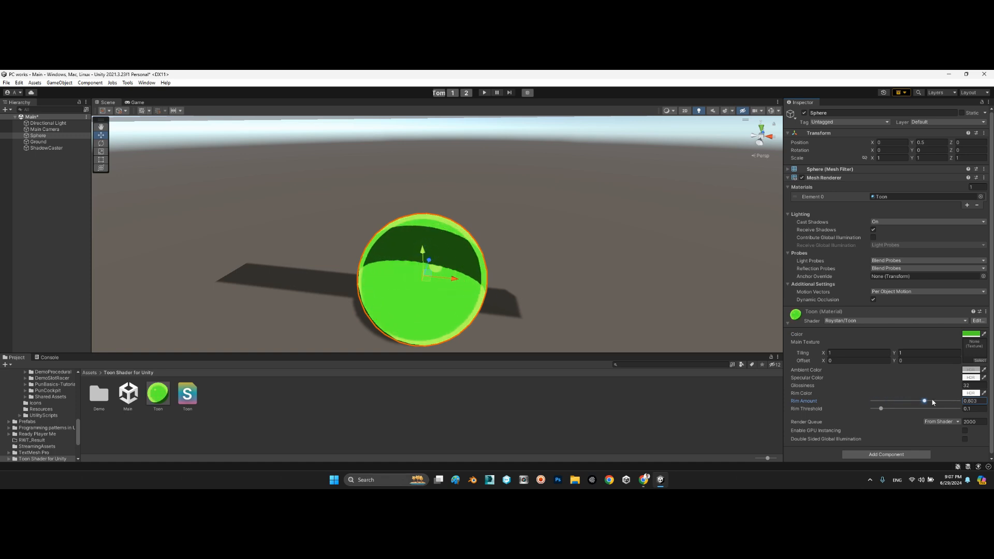
click(882, 408)
drag(912, 410, 846, 407)
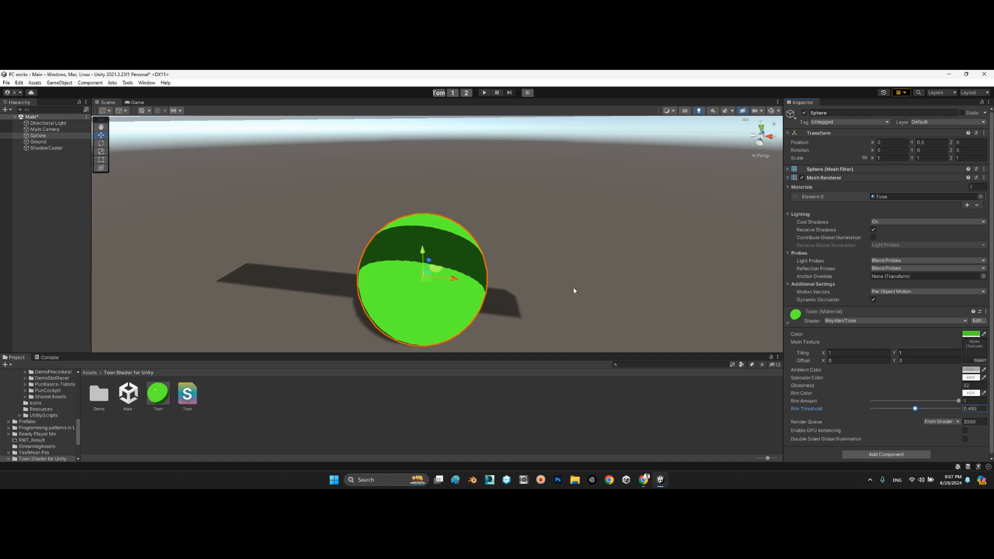
click(579, 270)
click(375, 181)
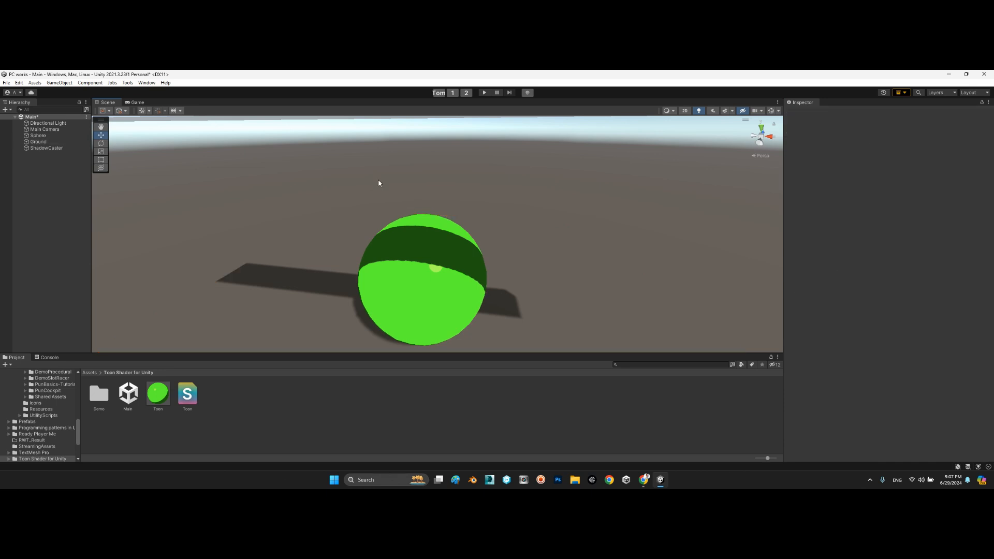
right_drag(380, 181, 437, 266)
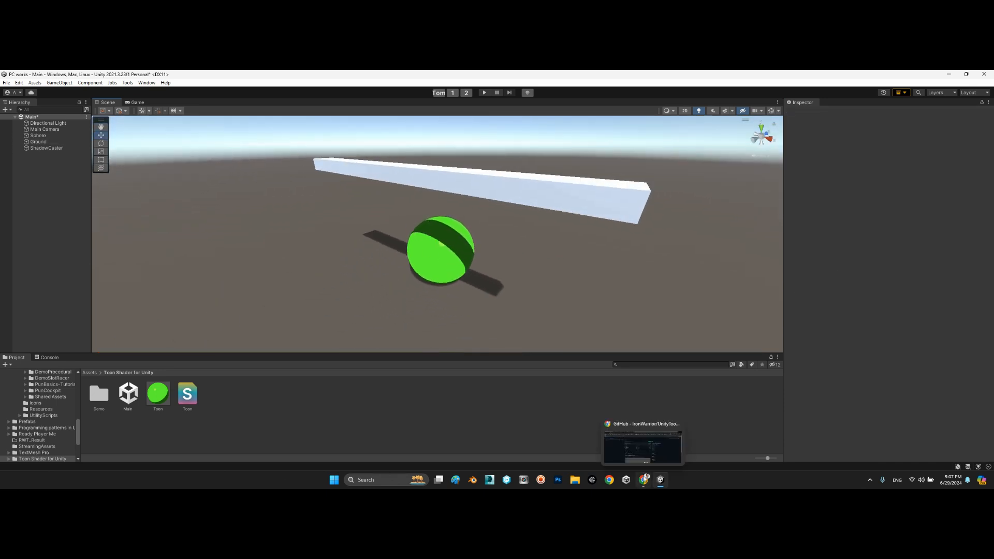
Step: Switch to Chrome and open the Sketchfab page of the free 1995 Fiat Punto GT model
click(645, 478)
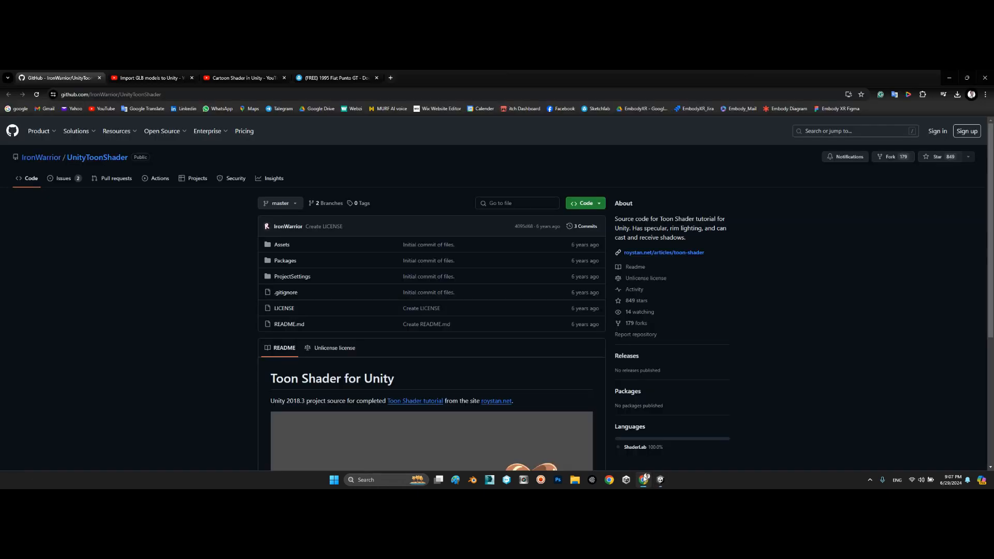
click(325, 79)
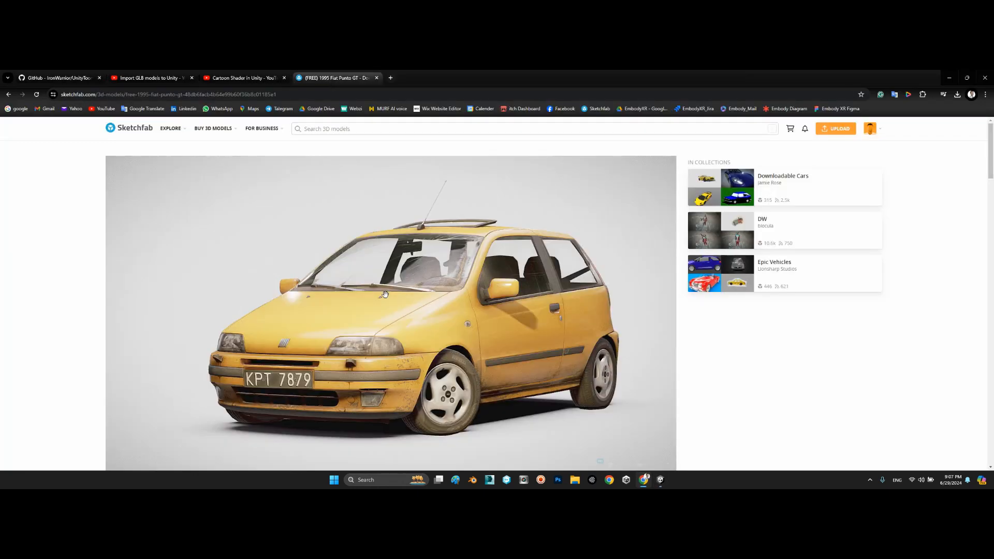
Step: Examine the Fiat Punto GT model from the rear and side, and review its description and licence details
scroll(1, 263, down, 2)
scroll(1, 263, up, 2)
drag(269, 313, 151, 379)
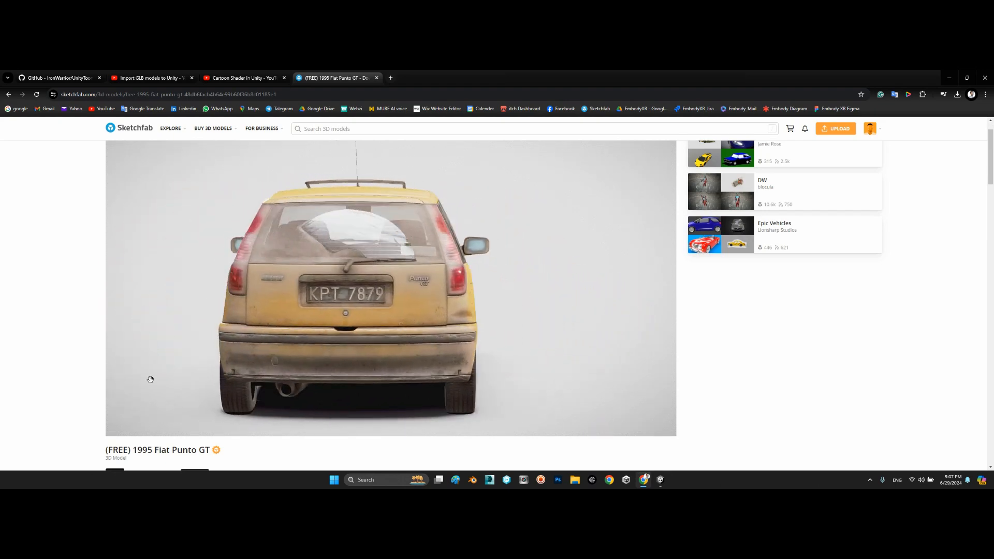
scroll(99, 379, down, 2)
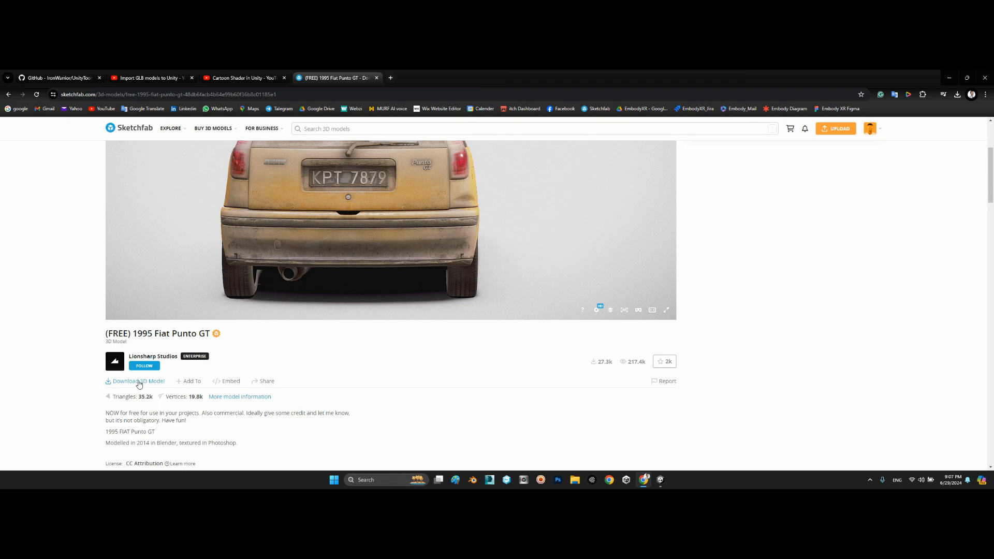
scroll(153, 412, down, 1)
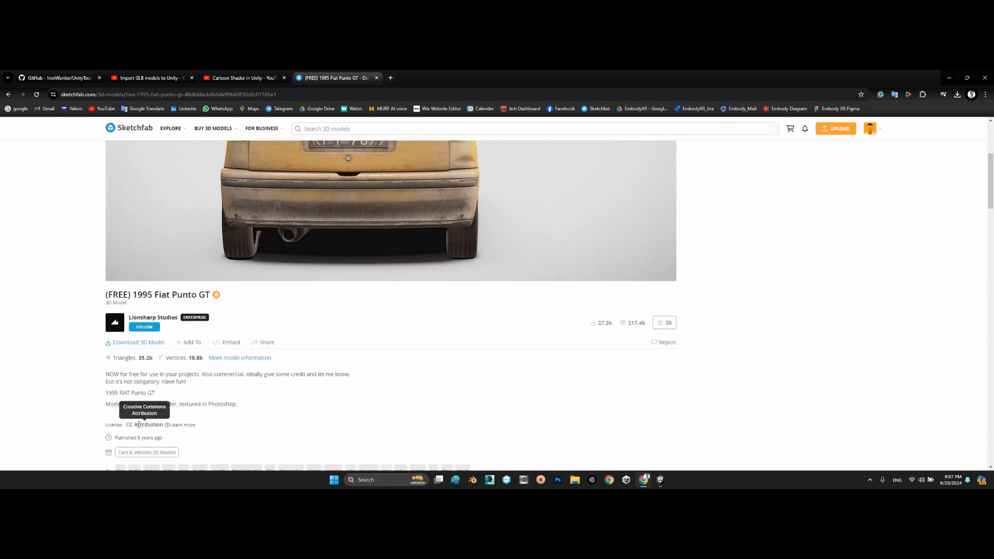
scroll(16, 321, up, 3)
mouse_move(304, 278)
mouse_down()
mouse_move(186, 280)
mouse_move(364, 274)
mouse_up()
scroll(5, 274, down, 3)
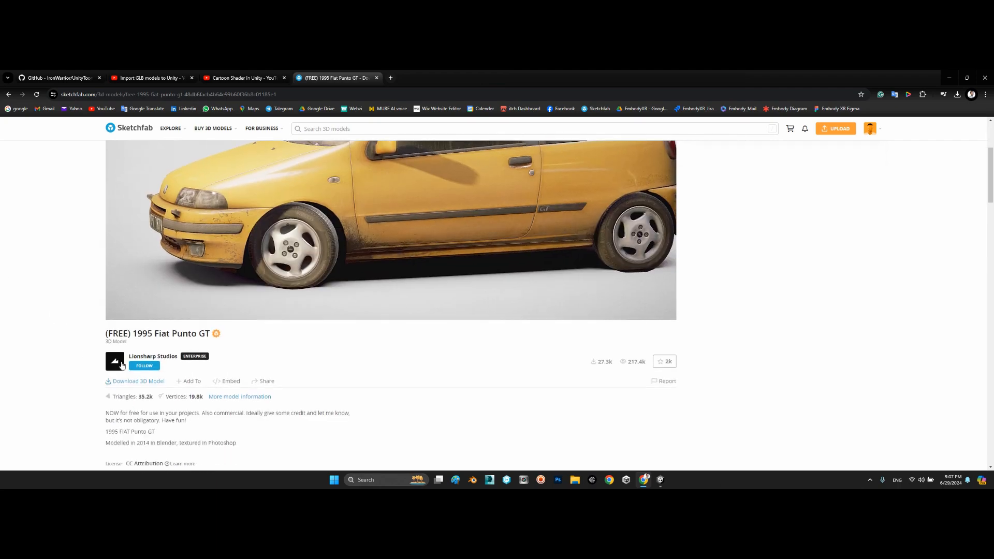
Step: Open the car model's download options, choose the GLB version with 4k textures, and close the dialog
click(137, 381)
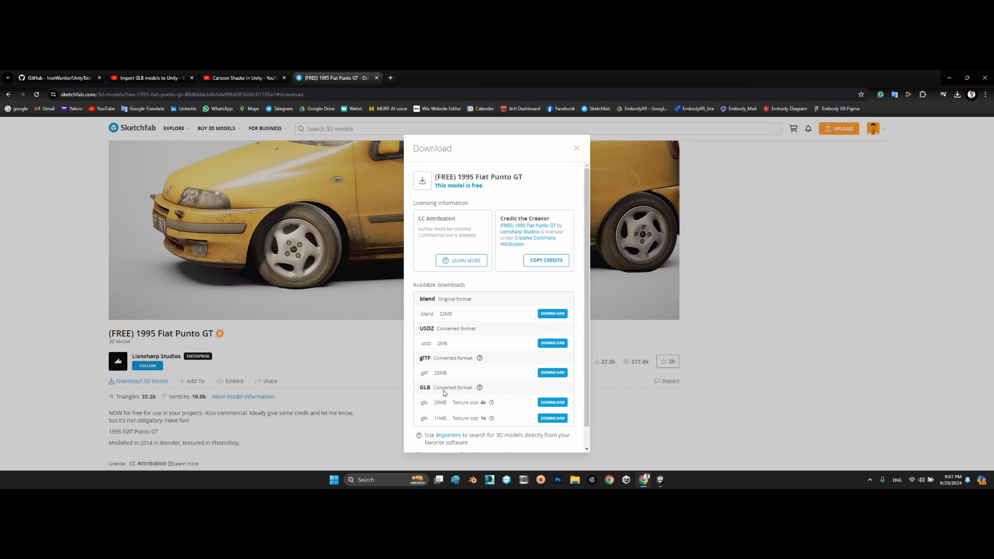
click(552, 402)
click(378, 358)
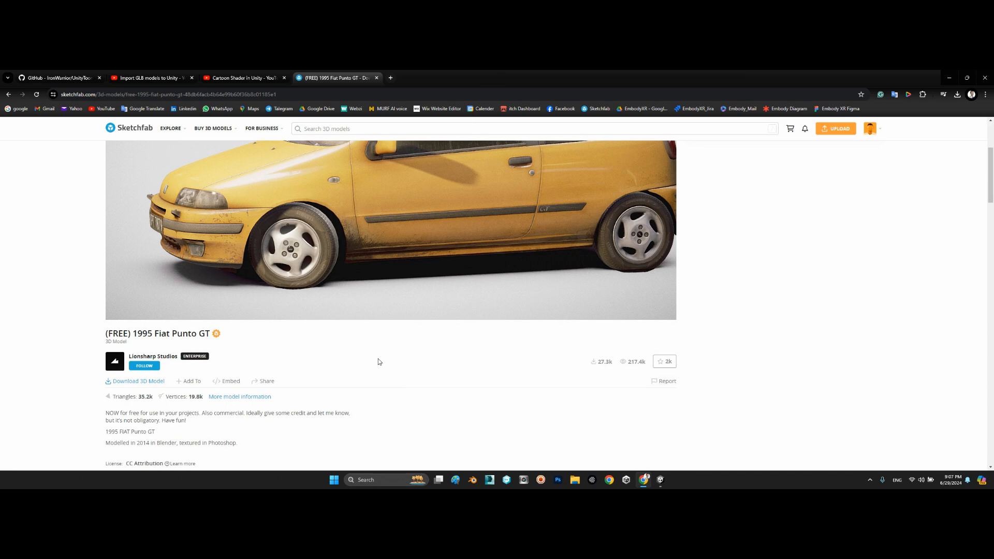
scroll(15, 270, up, 3)
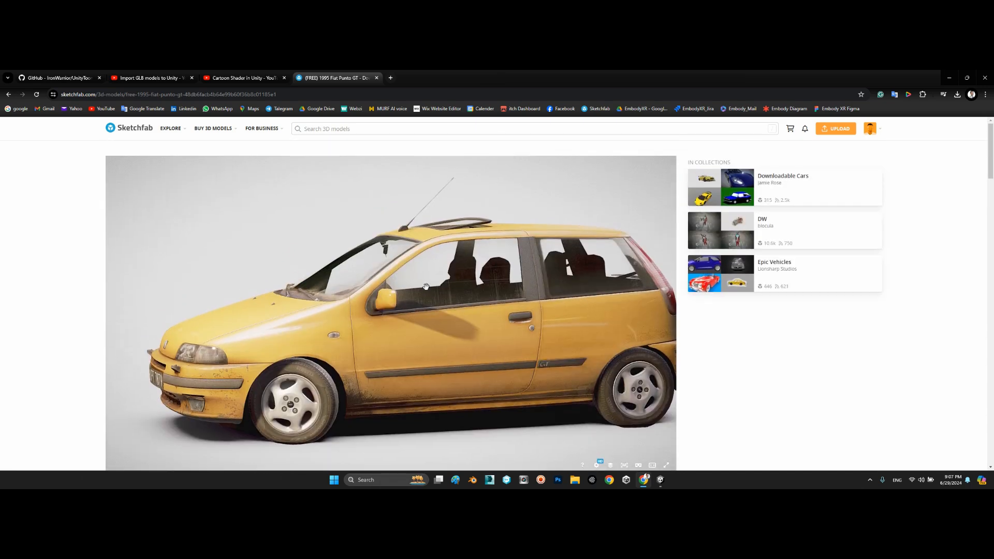
Step: View the "Import GLB models to Unity" video page, and review the car's download formats on Sketchfab again
click(145, 74)
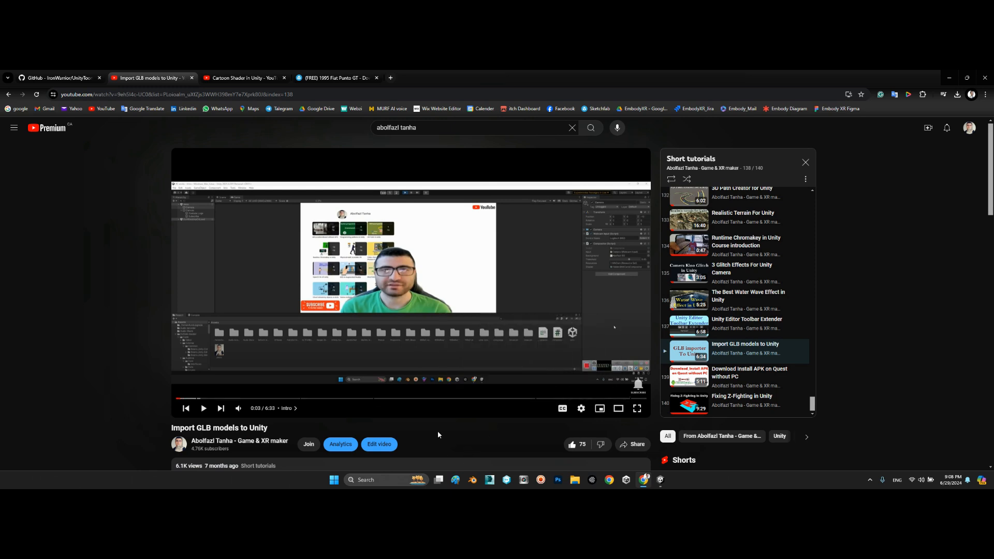
click(335, 78)
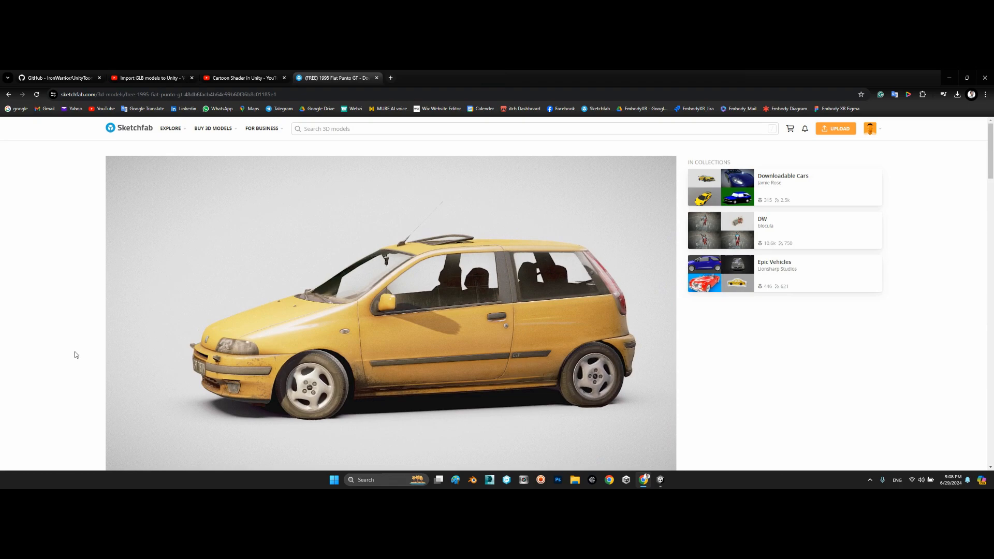
scroll(113, 389, down, 2)
click(139, 419)
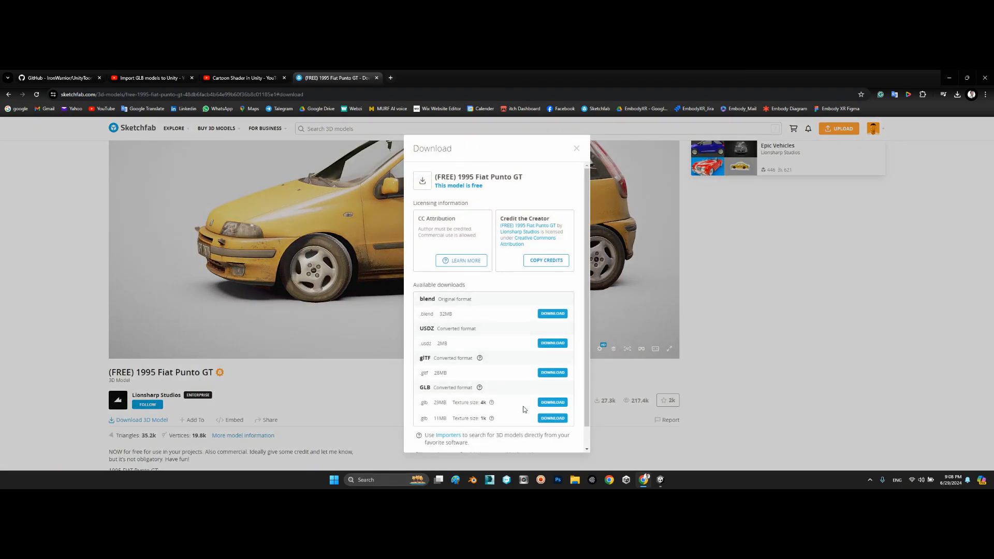
click(375, 392)
Step: Switch to Unity, place the Fiat Punto model from the Car assets folder into the scene, and frame it
key(alt+Tab)
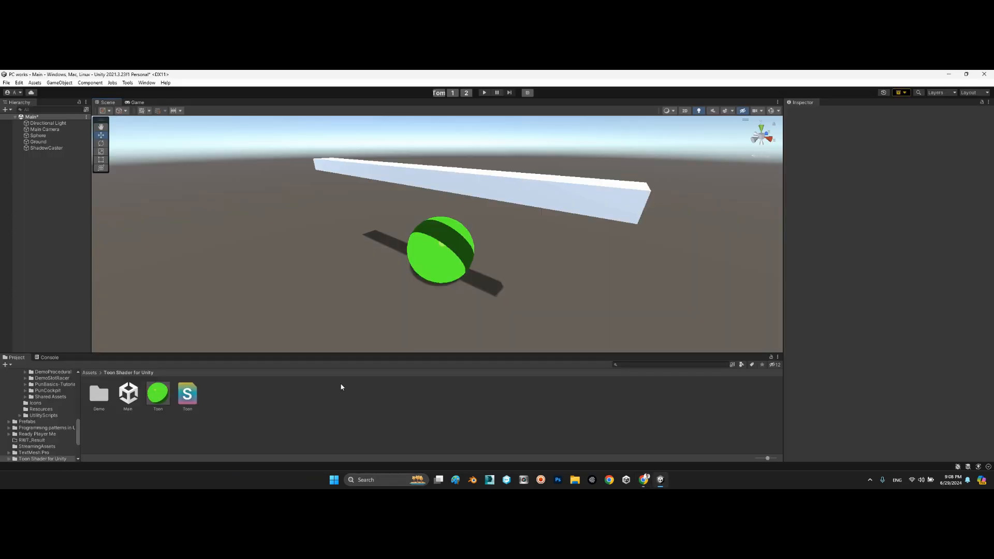
click(87, 372)
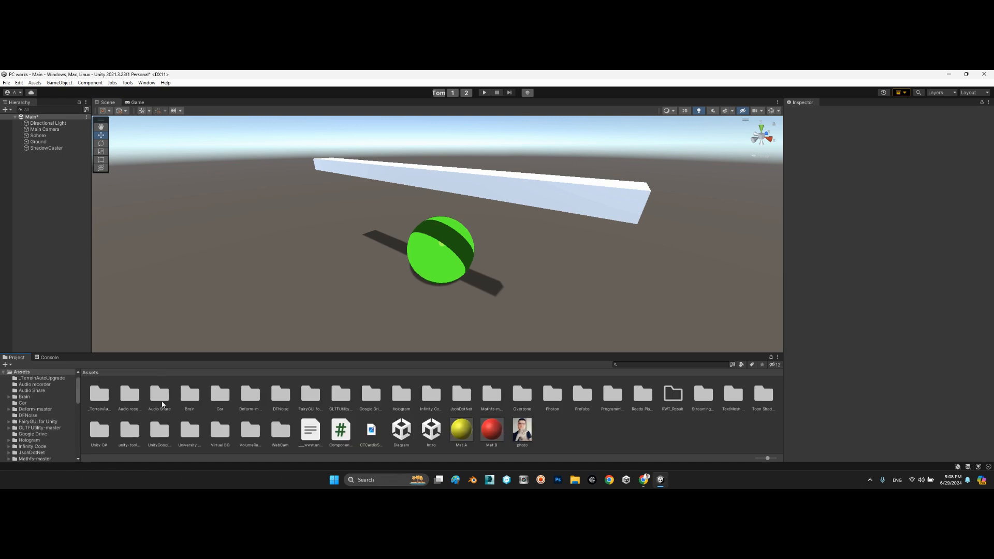
double_click(220, 395)
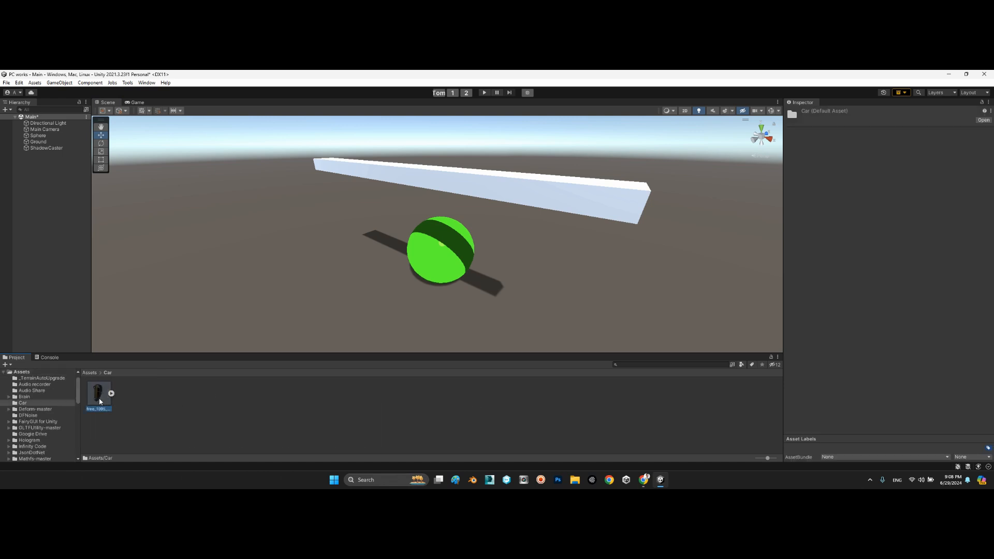
drag(516, 256, 424, 290)
key(f)
Step: Duplicate the car model's embedded gt_body material as an editable material in the Car folder
click(112, 394)
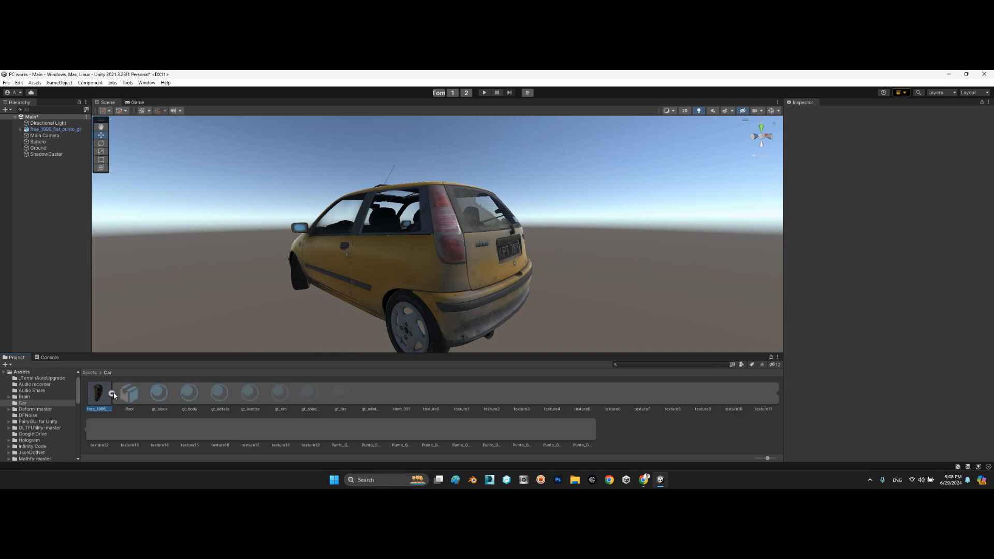
click(184, 396)
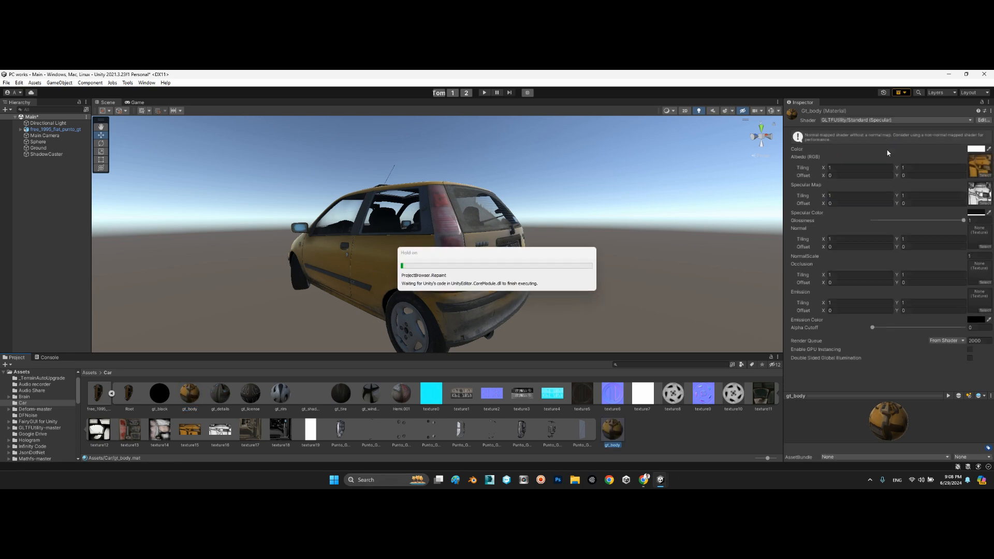
click(112, 394)
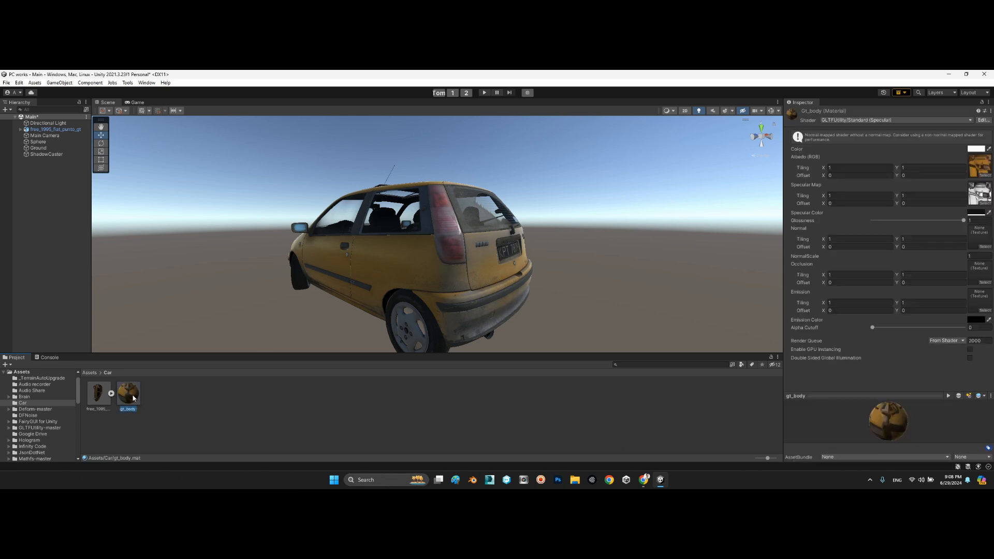
Step: Set the duplicated gt_body material's shader to Roystan/Toon and apply the material to the car's body
click(851, 120)
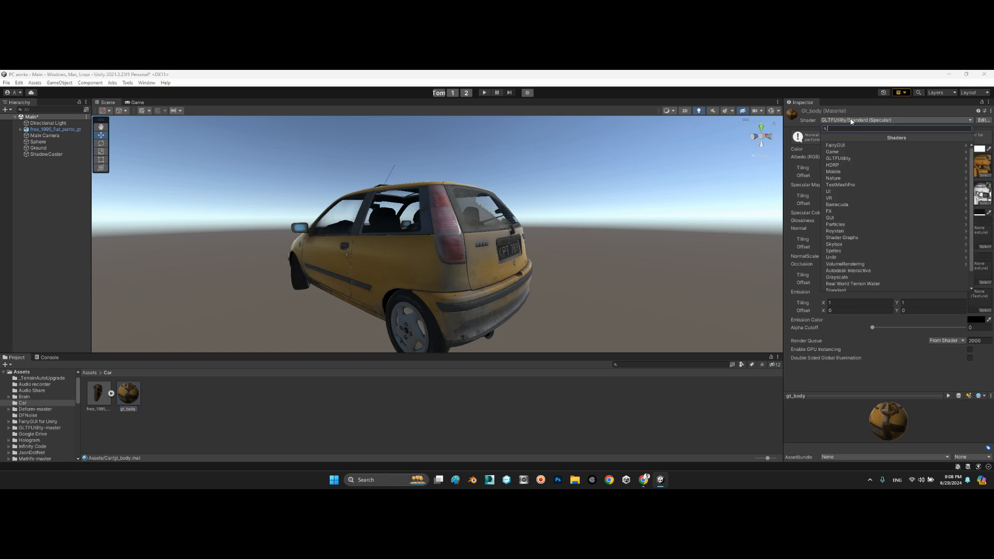
click(849, 231)
click(833, 152)
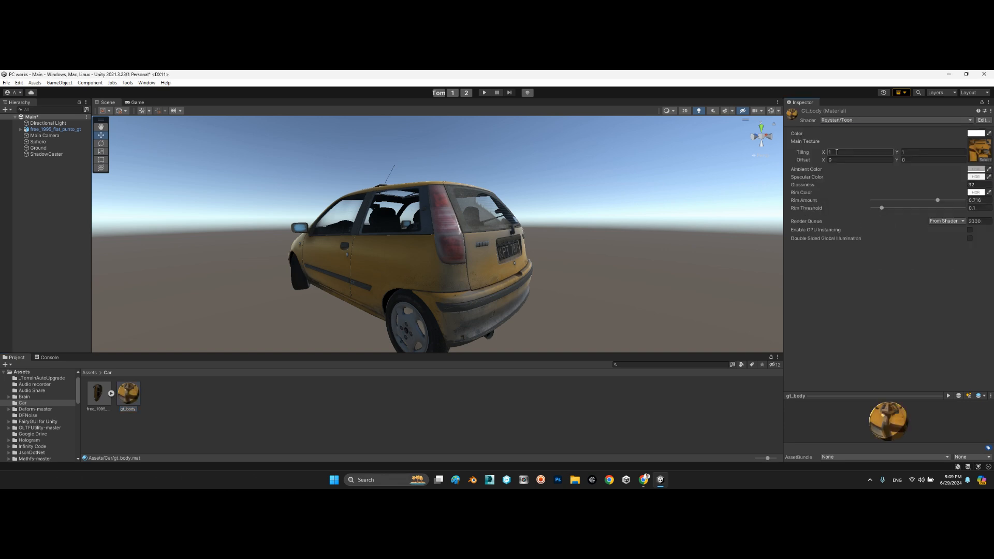
mouse_move(127, 392)
mouse_down()
mouse_move(398, 271)
mouse_move(467, 273)
mouse_move(321, 326)
mouse_move(260, 319)
mouse_move(306, 290)
mouse_move(286, 318)
mouse_move(320, 252)
mouse_move(286, 206)
mouse_move(318, 247)
mouse_up()
mouse_move(318, 248)
alt+mouse_down()
mouse_move(634, 268)
mouse_move(451, 265)
mouse_move(375, 251)
alt+mouse_up()
alt+scroll(375, 250, up, 8)
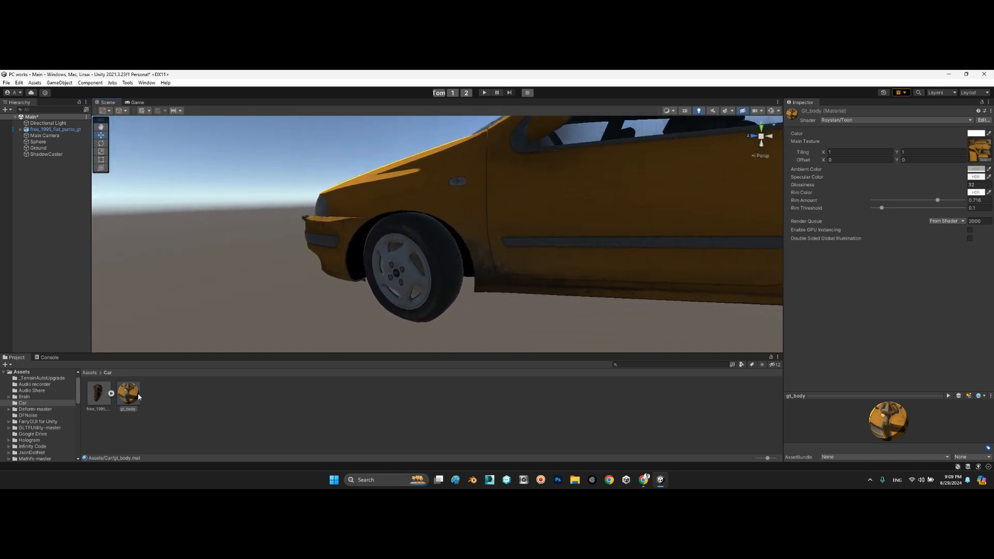
drag(134, 398, 355, 371)
Step: Select the car's wheel rim mesh and locate its assigned material in the project
scroll(443, 245, down, 3)
middle_drag(554, 257, 488, 255)
scroll(443, 276, up, 6)
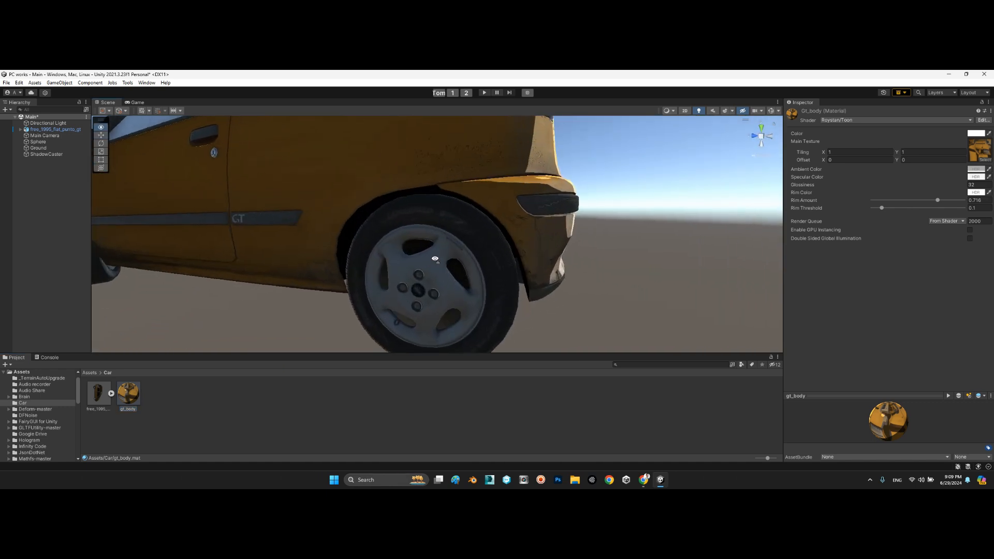
click(443, 275)
click(437, 267)
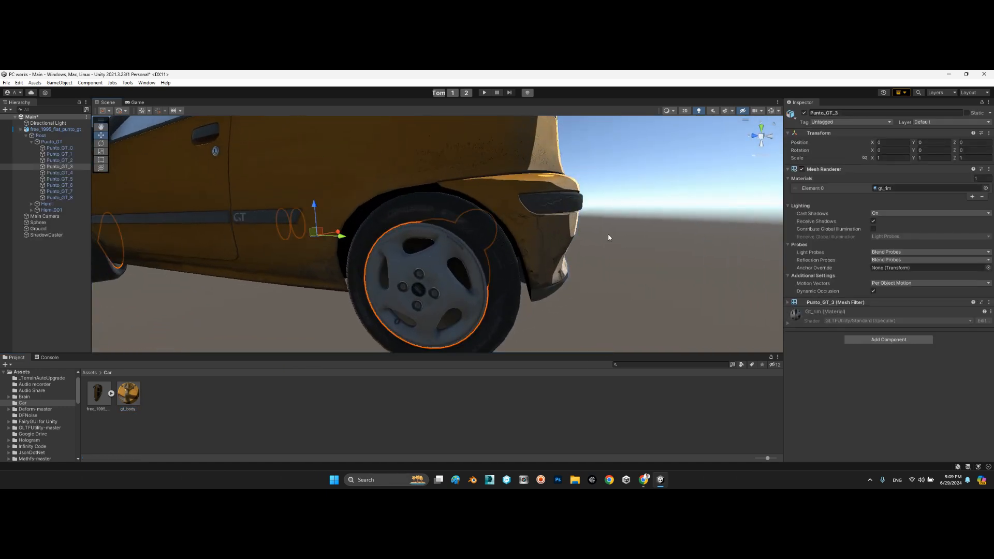
click(888, 189)
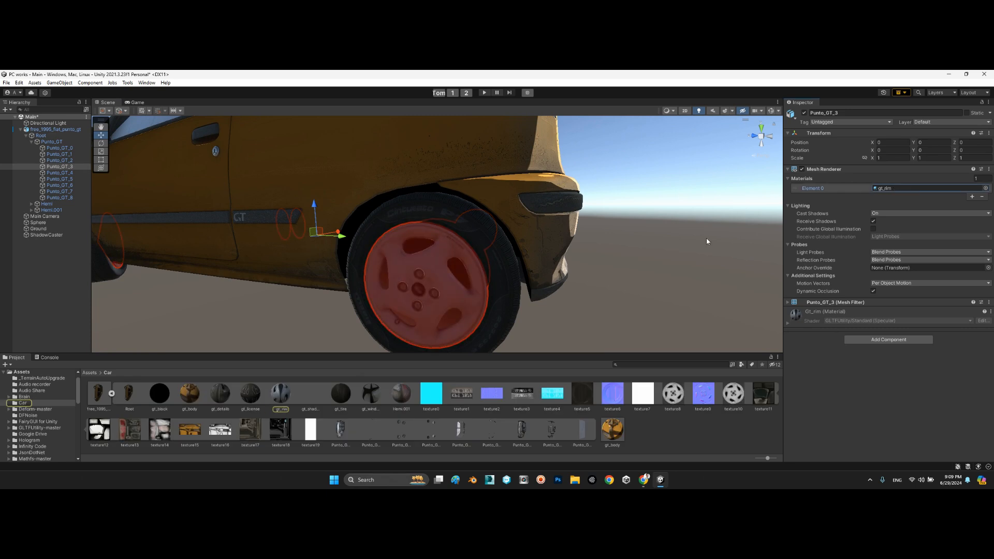
Step: Duplicate the car model's embedded gt_rim and gt_tire materials as editable copies
click(280, 393)
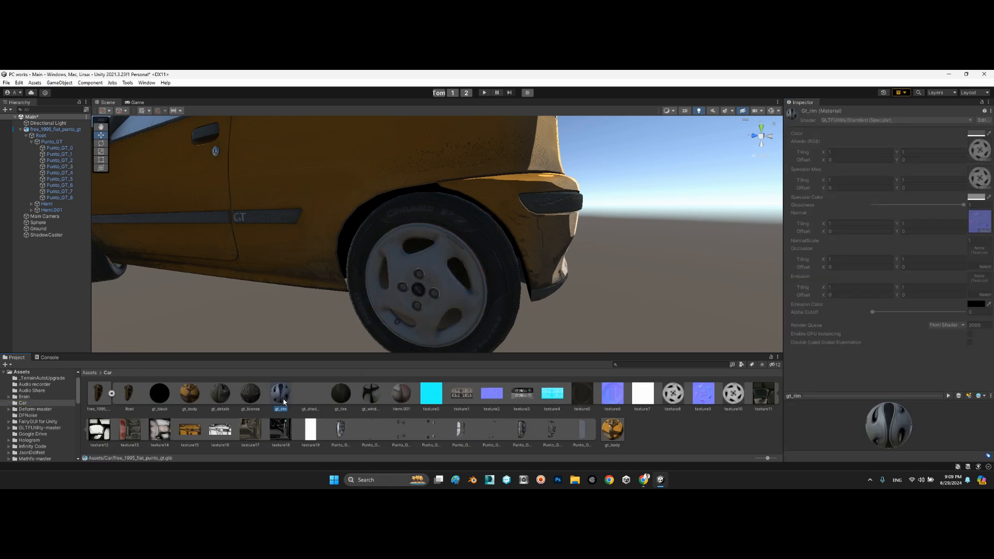
key(ctrl+d)
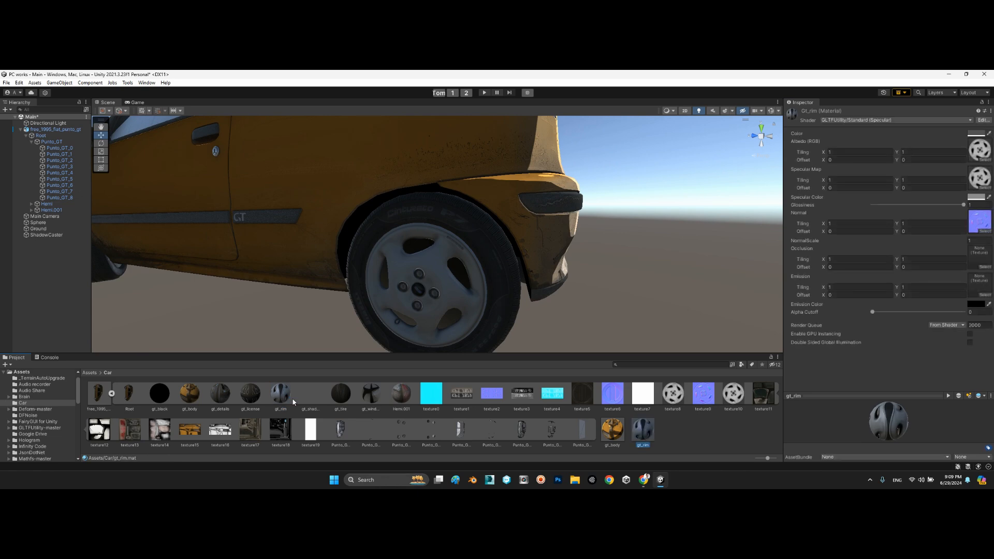
click(348, 398)
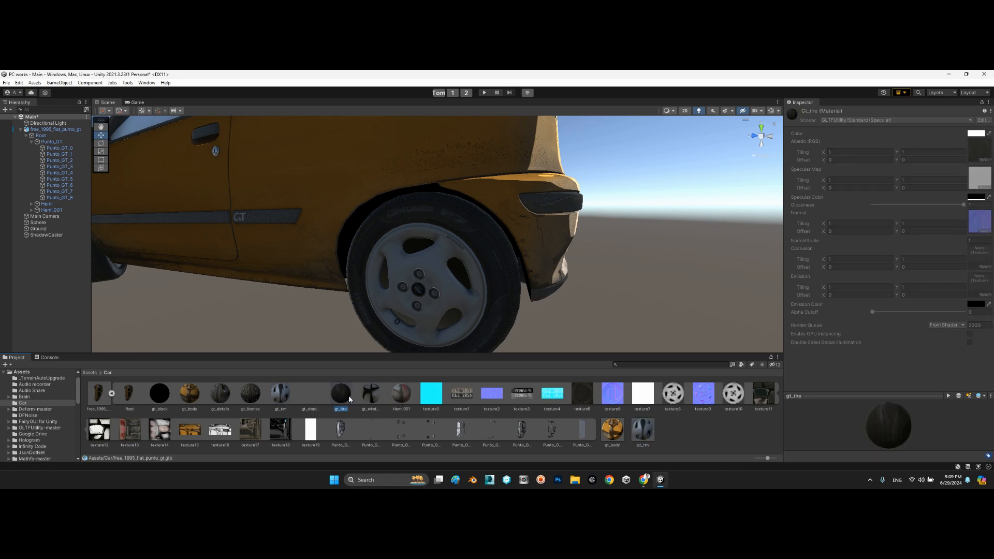
key(ctrl+d)
Step: Set the shader of the duplicated gt_rim and gt_tire materials together to Roystan/Toon
click(644, 432)
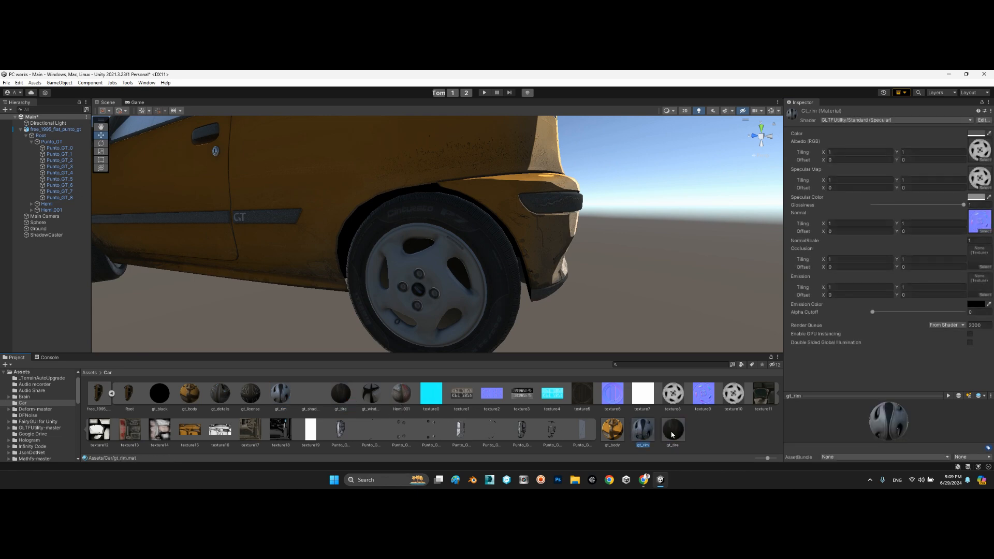
ctrl+click(673, 429)
click(860, 120)
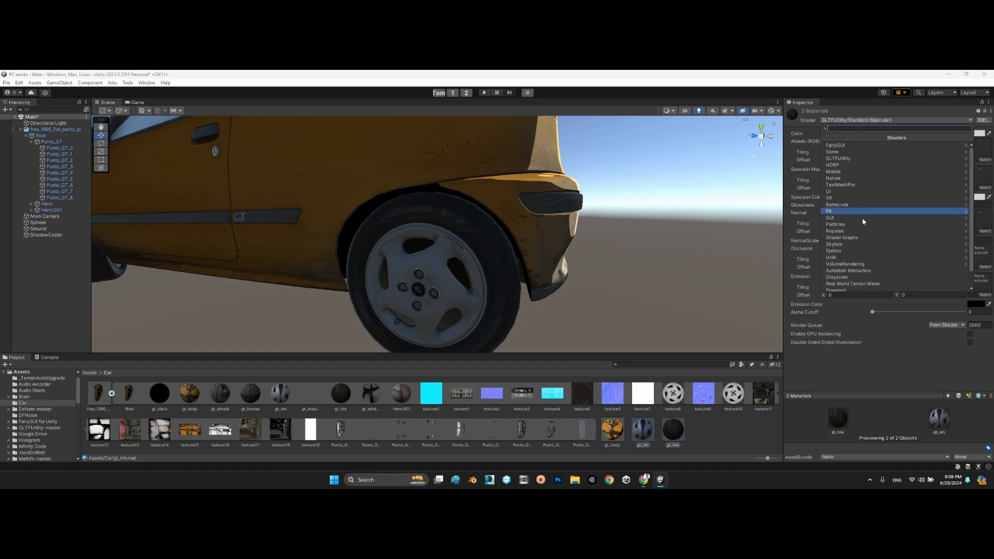
click(848, 231)
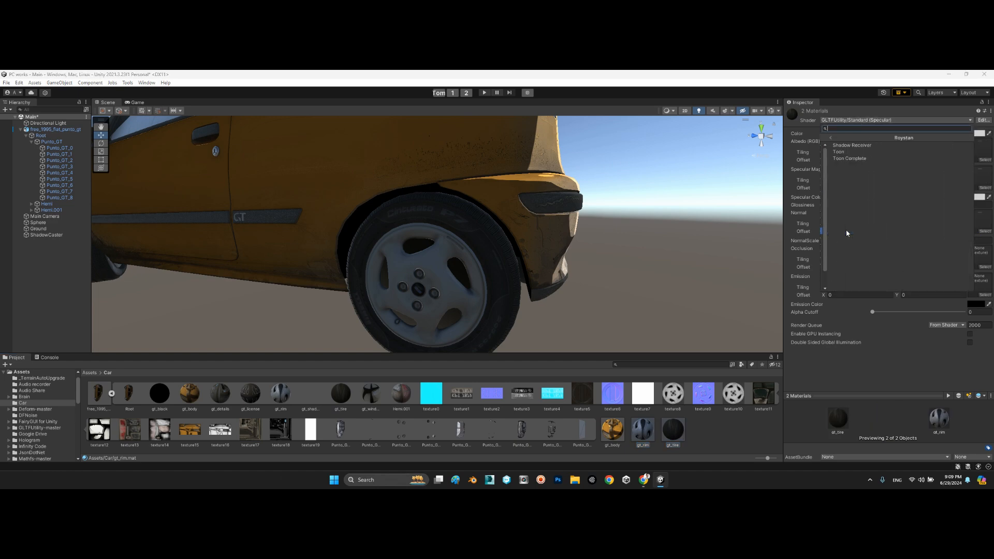
click(843, 153)
click(712, 421)
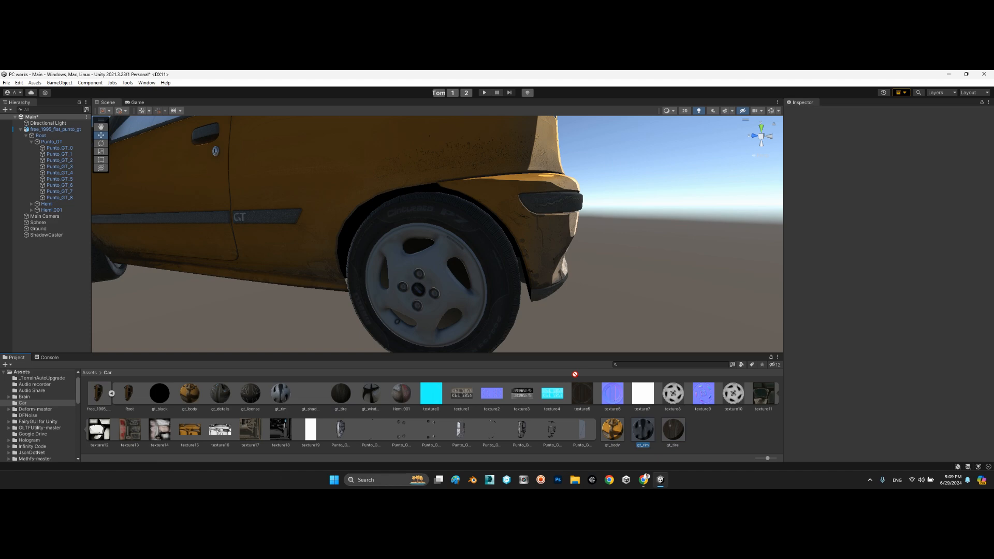
Step: Apply the duplicated gt_rim and gt_tire Toon materials to the rim and tyre of one car wheel
drag(642, 431, 630, 278)
right_drag(630, 278, 939, 284)
key(w)
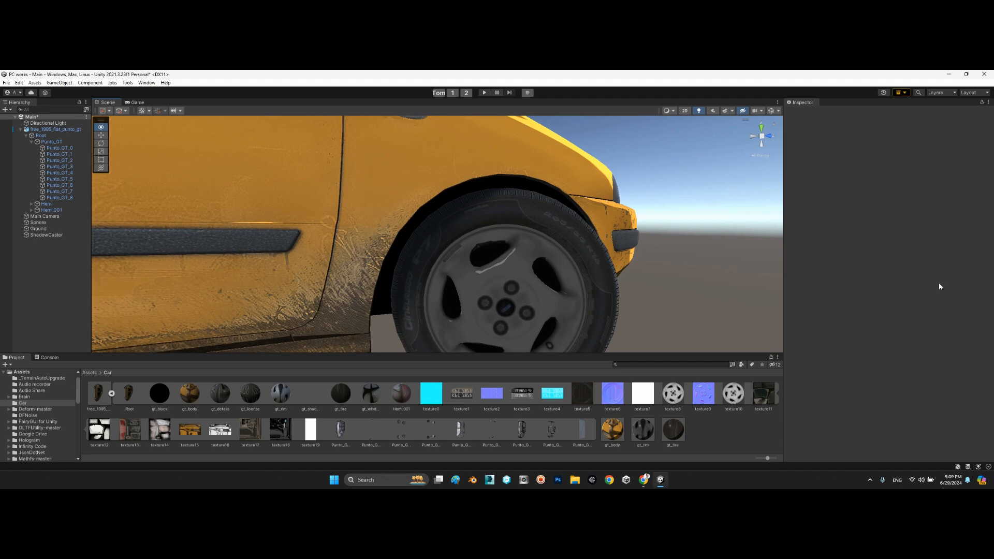
drag(679, 433, 600, 294)
Step: Apply the duplicated gt_tire and gt_rim Toon materials to another wheel, and collapse the car model's embedded assets
right_drag(598, 294, 519, 293)
key(d)
key(s)
key(a)
key(w)
drag(673, 433, 478, 263)
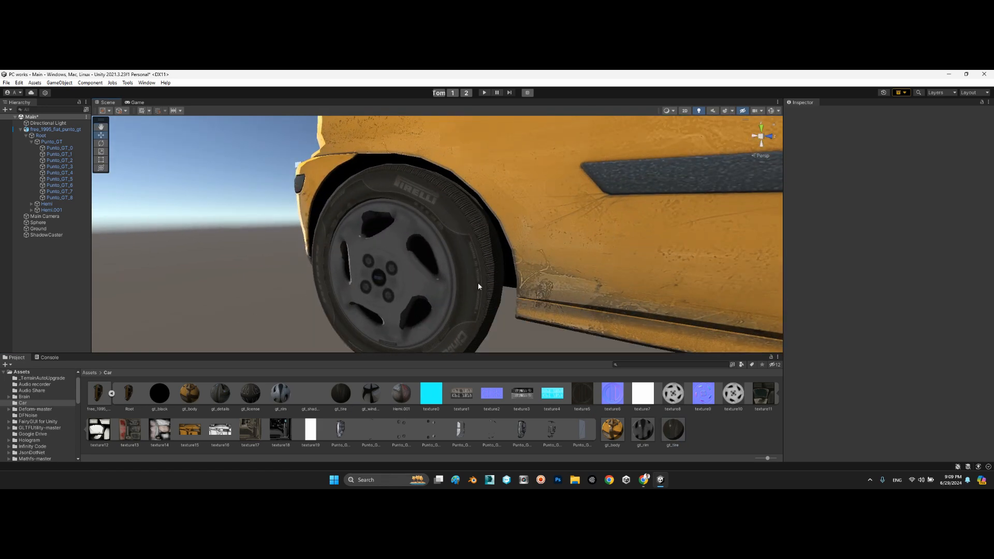
drag(642, 431, 433, 264)
key(s)
right_drag(386, 260, 39, 261)
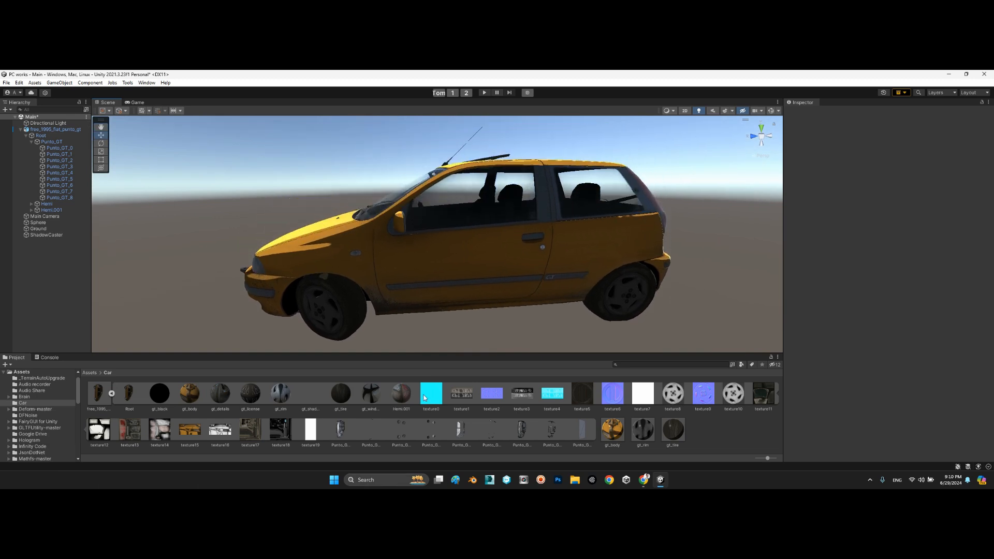
click(112, 394)
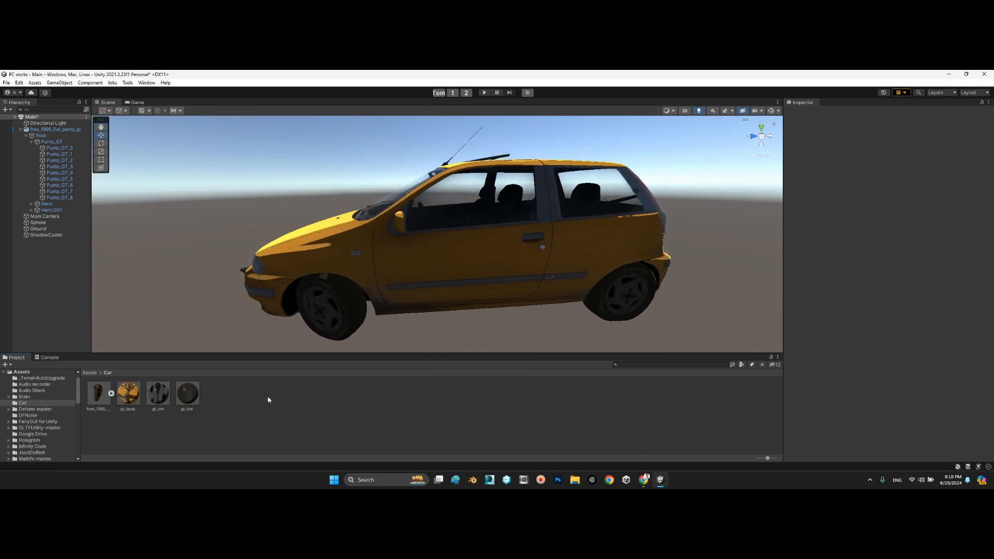